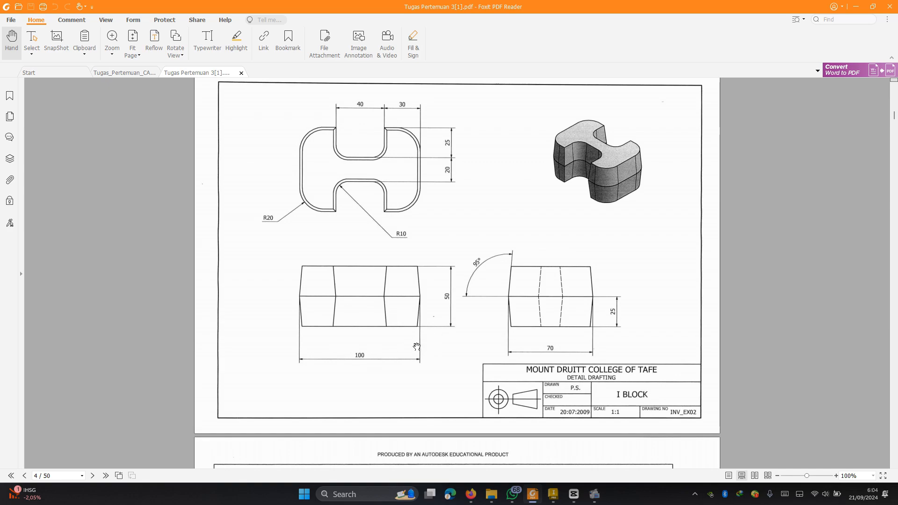
- In Inventor, create a new part from the metric Standard (mm).ipt template and start a 2D sketch on the horizontal XZ origin plane
click(855, 6)
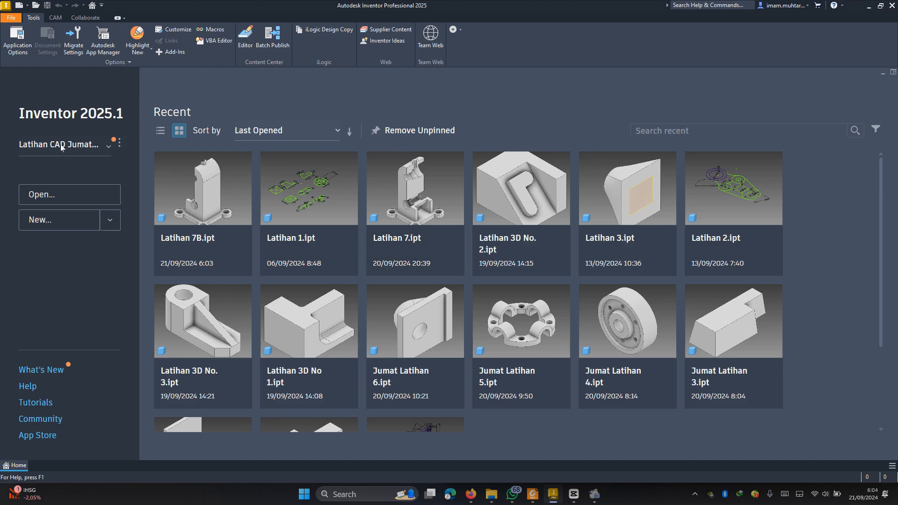
click(56, 227)
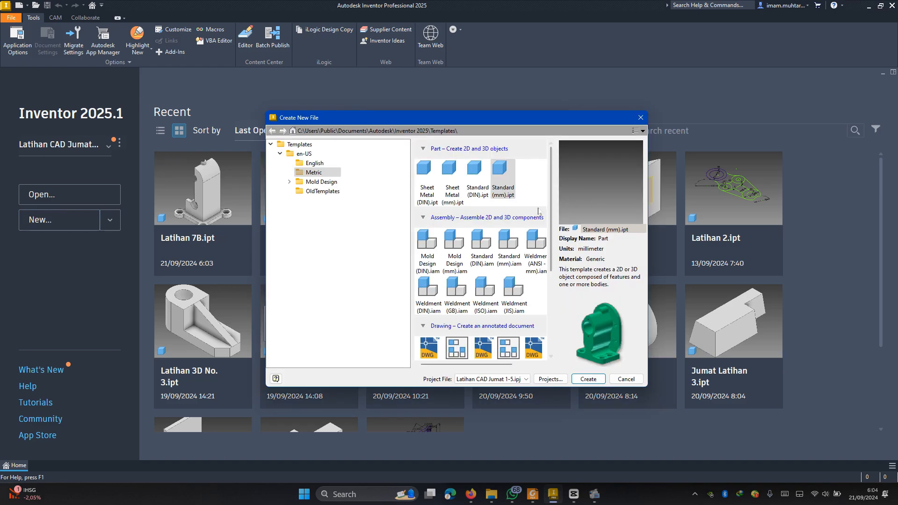
click(588, 378)
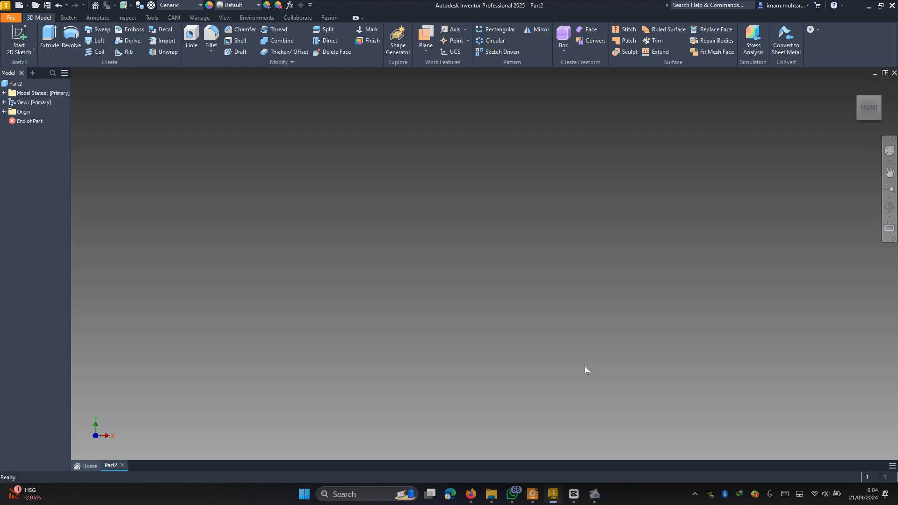
key(s)
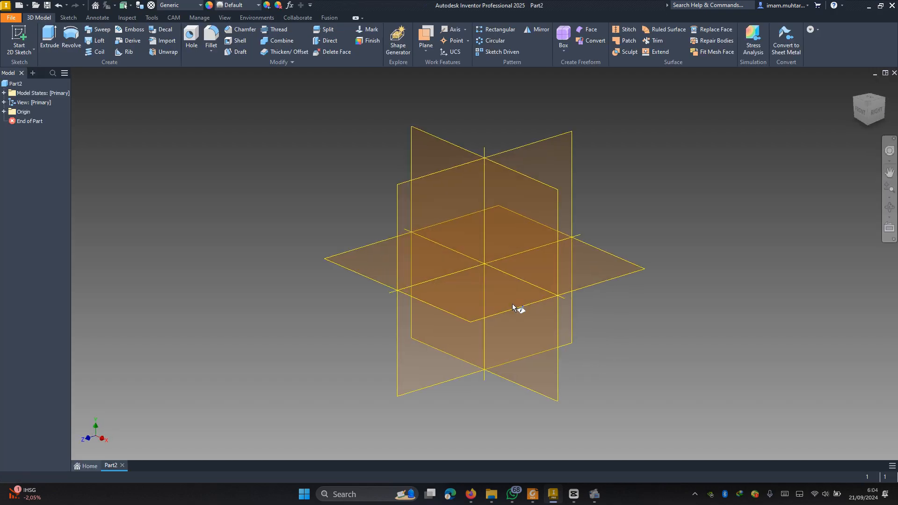
click(467, 302)
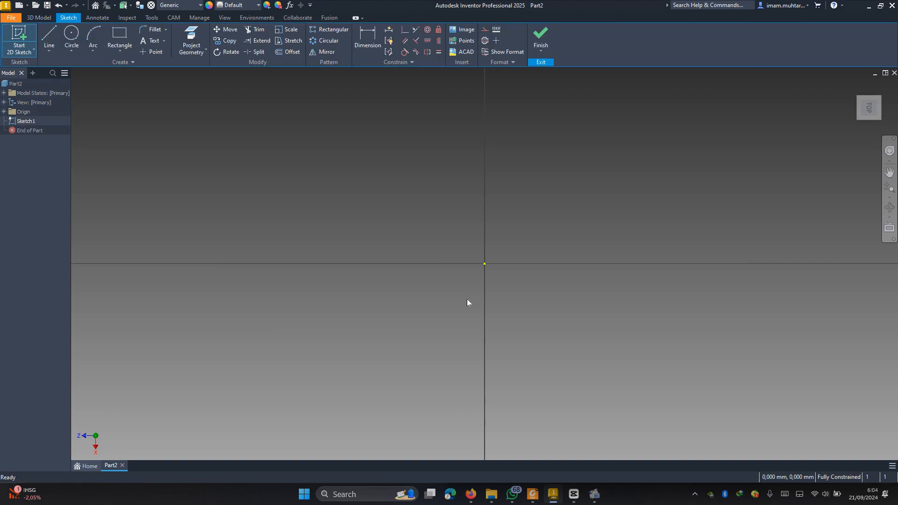
- Sketch a two-point center rectangle about 27.5 mm wide, centred on the sketch origin
click(119, 52)
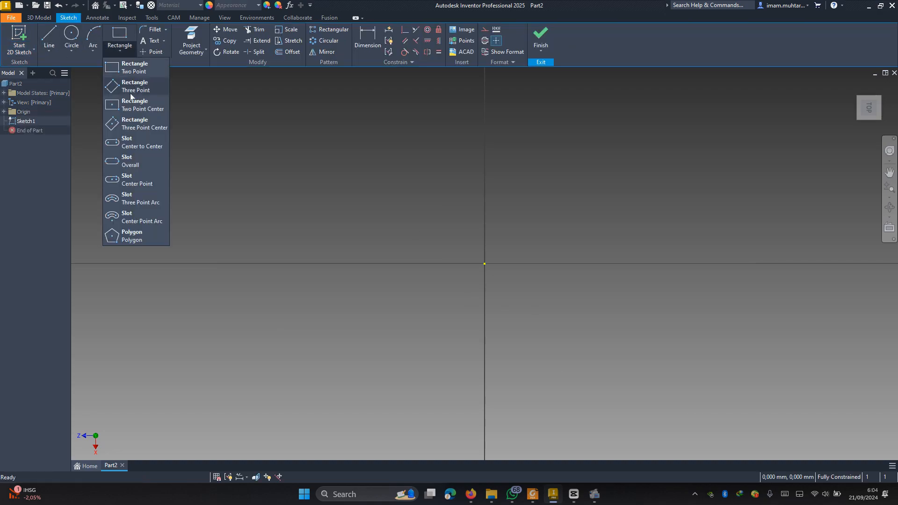
click(126, 110)
click(484, 264)
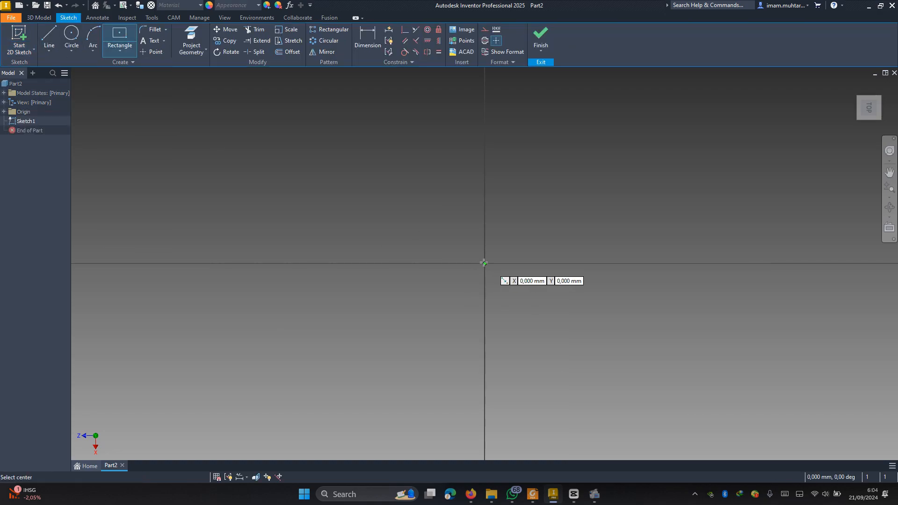
click(641, 164)
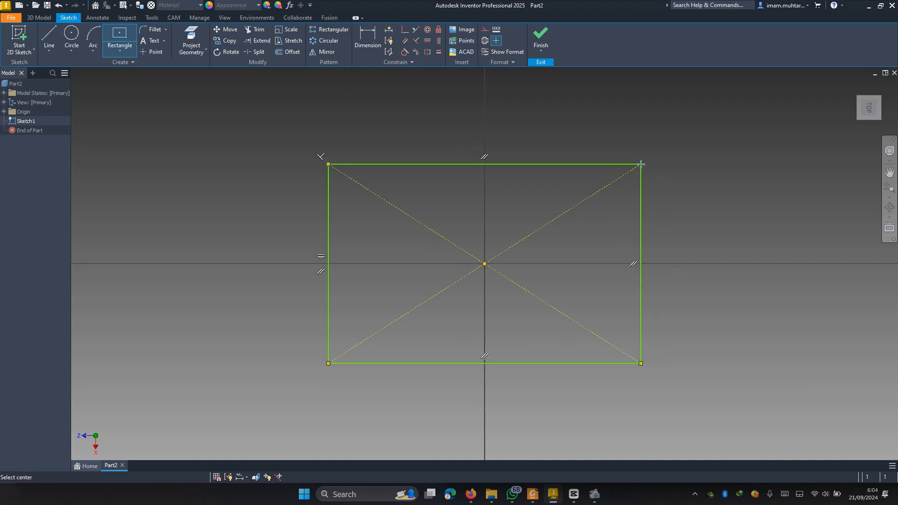
- Check the I Block drawing in the PDF reader and dimension the rectangle's lower edge to 100 mm
click(533, 494)
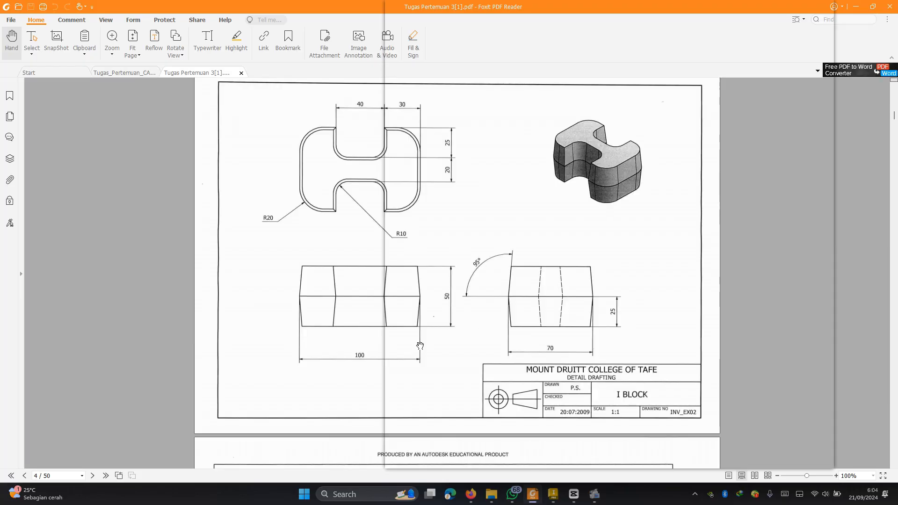
click(520, 435)
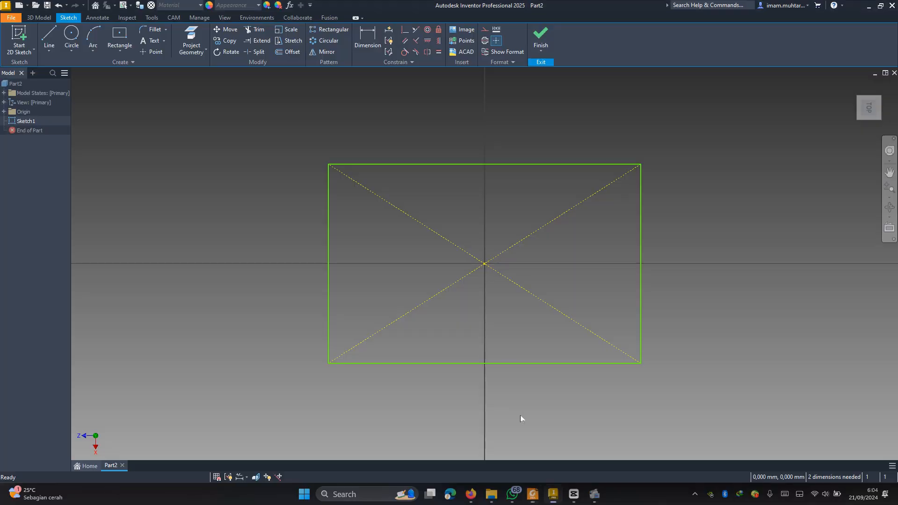
click(506, 363)
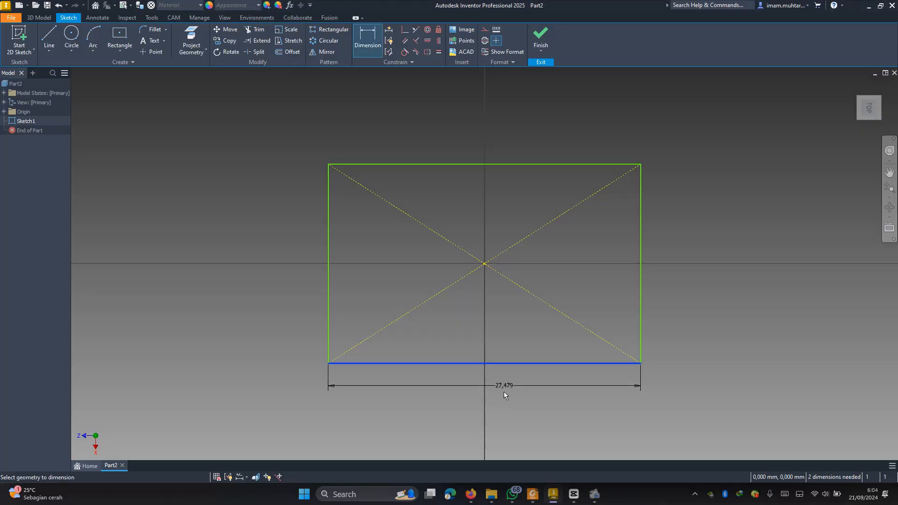
click(503, 392)
text(100)
key(Return)
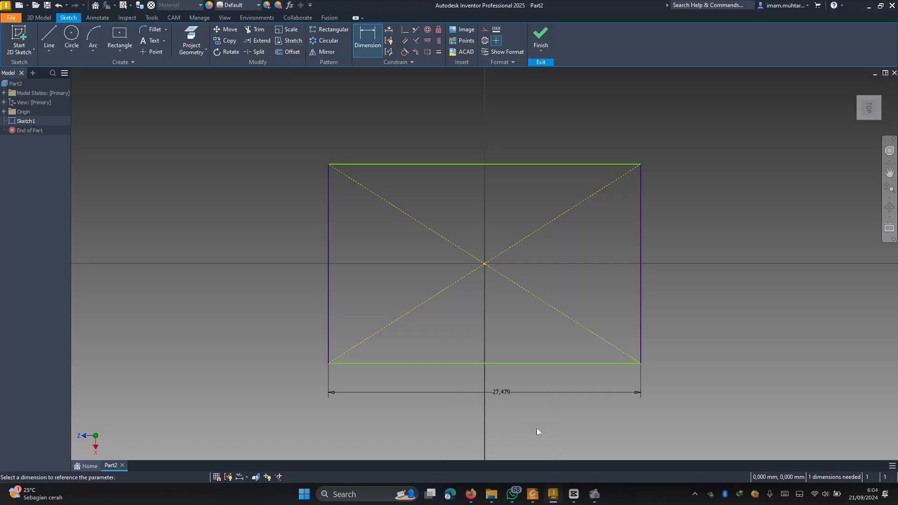
key(Home)
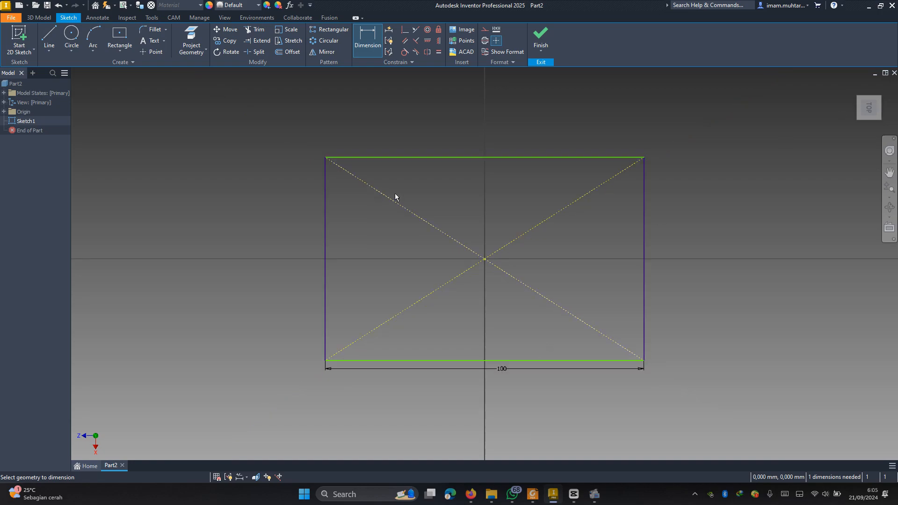
- Dimension the rectangle's right edge to a height of 70 mm
click(647, 229)
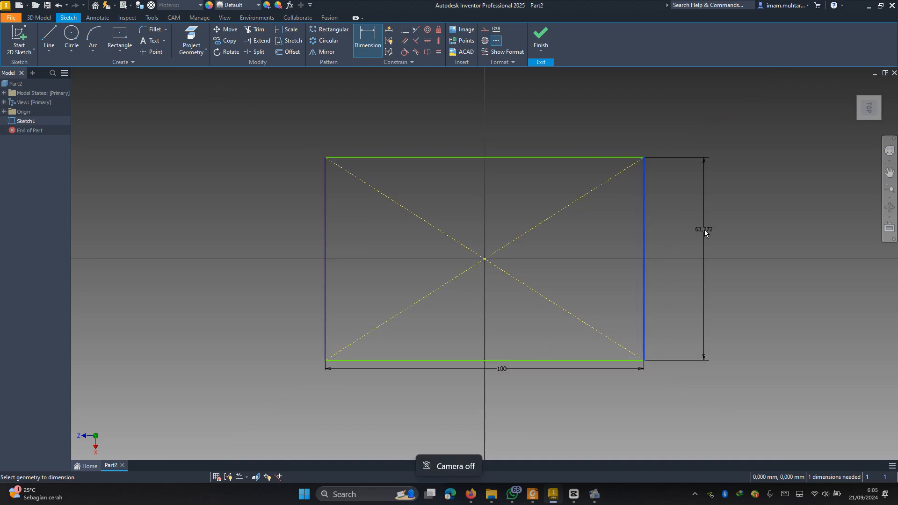
click(708, 229)
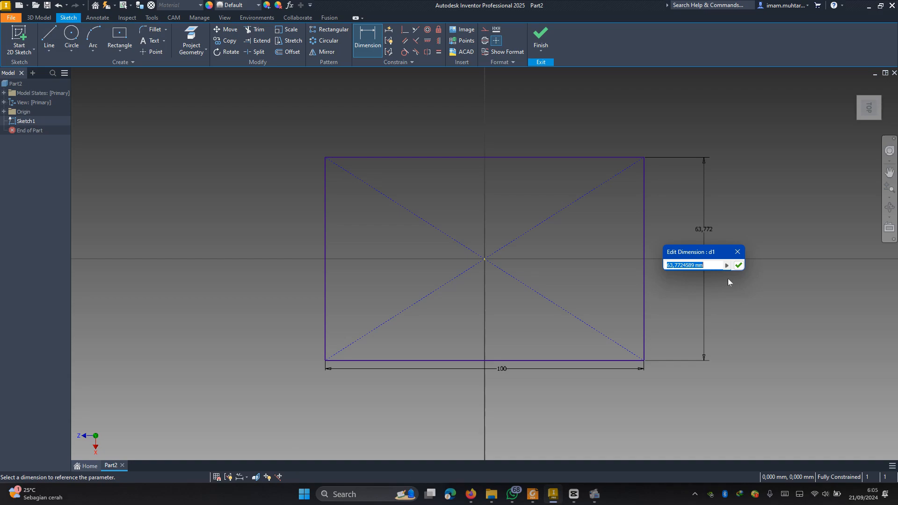
text(70)
key(Return)
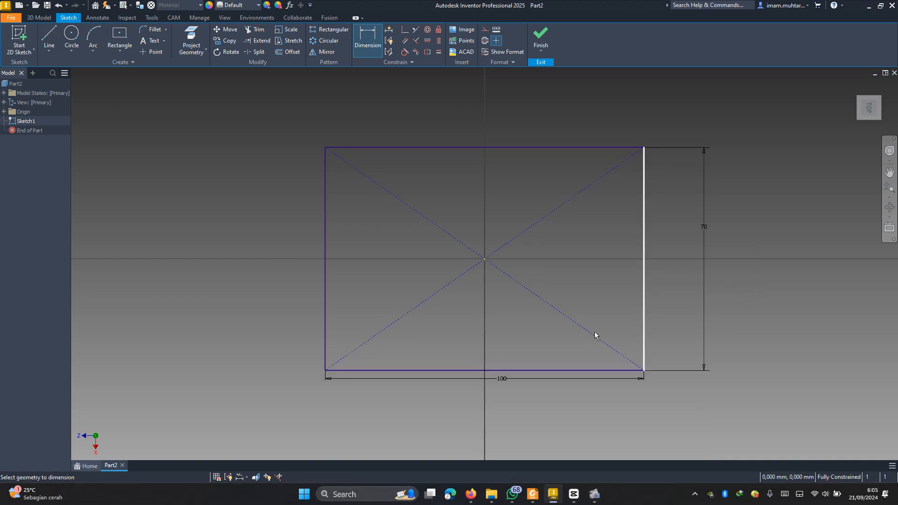
scroll(561, 314, down, 2)
scroll(653, 299, up, 3)
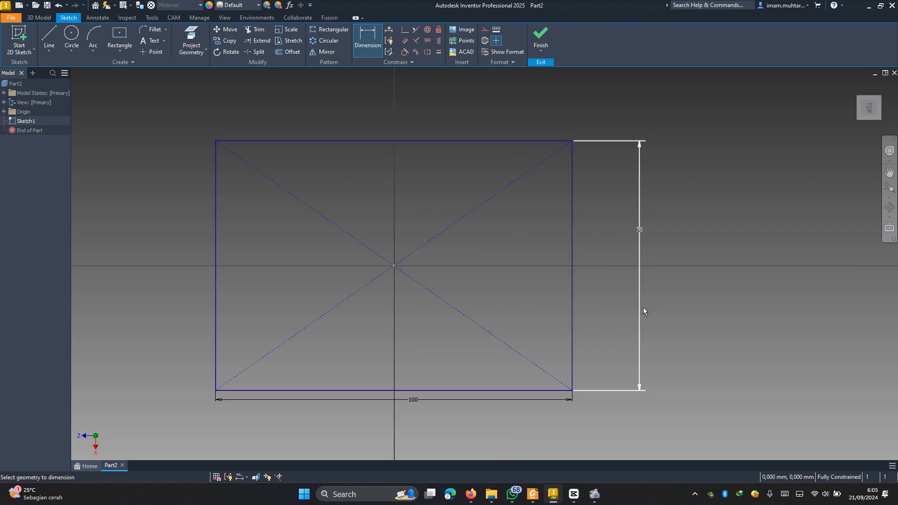
- Consult the PDF drawing and sketch a two-point rectangle about 44 mm wide and 21.5 mm deep, starting on the outer rectangle's upper edge
click(533, 494)
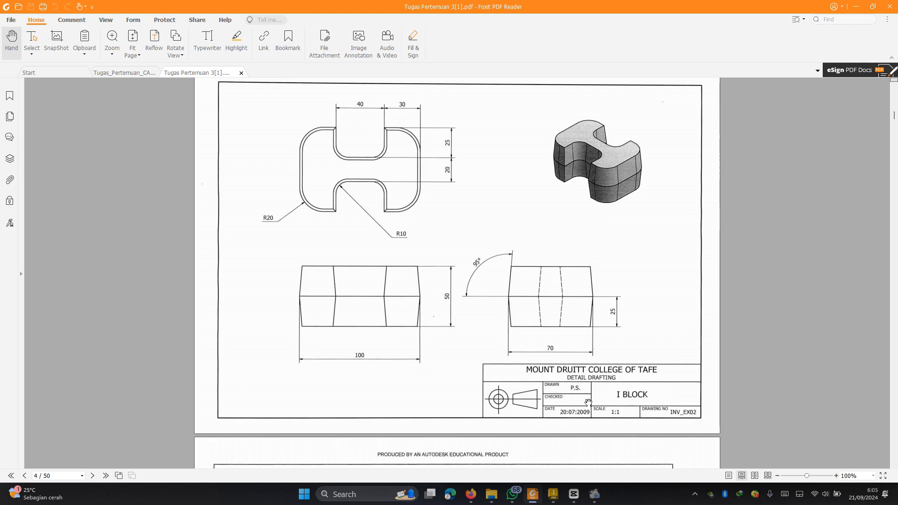
click(553, 495)
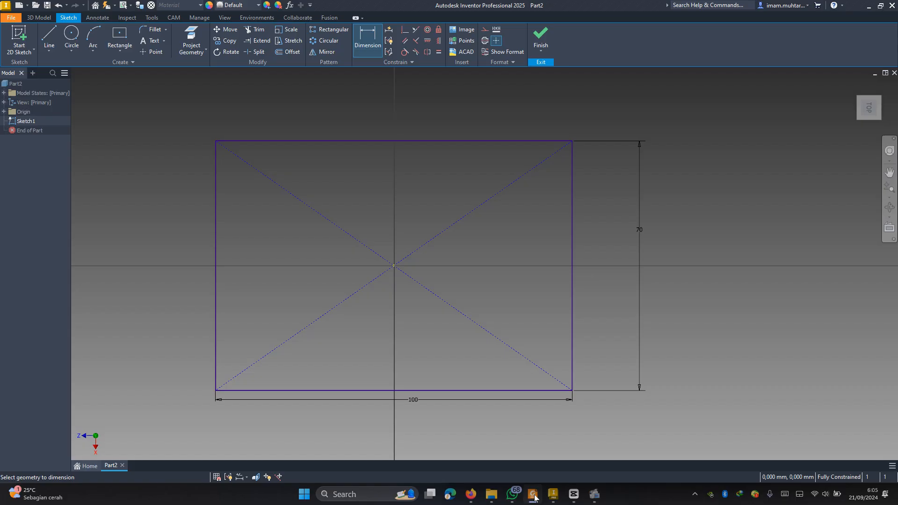
click(121, 51)
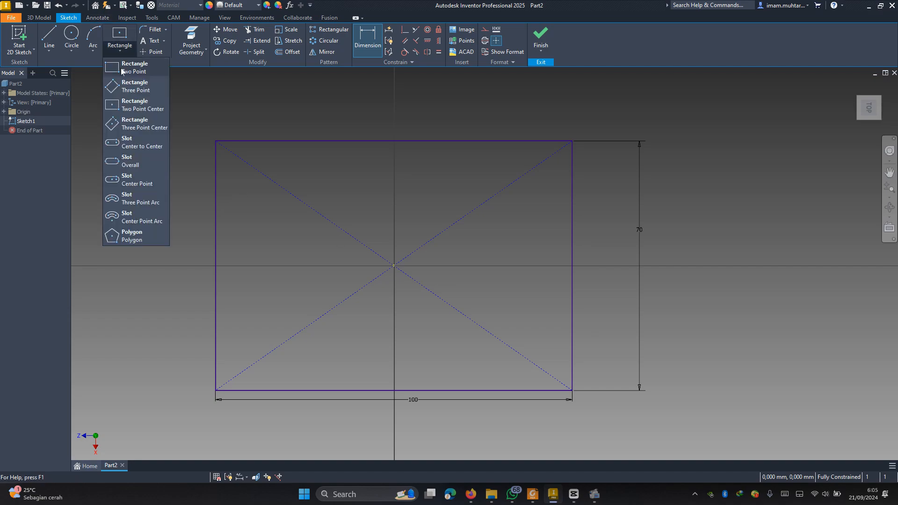
click(132, 69)
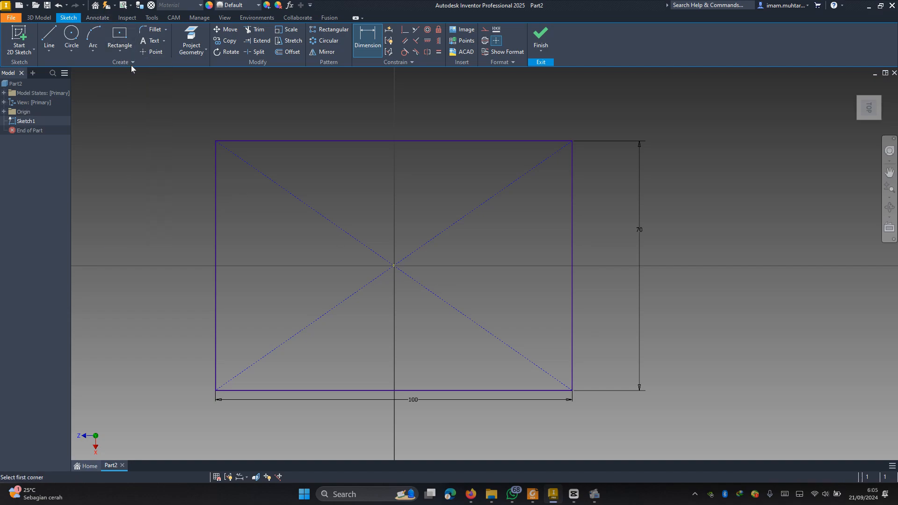
click(312, 141)
click(470, 217)
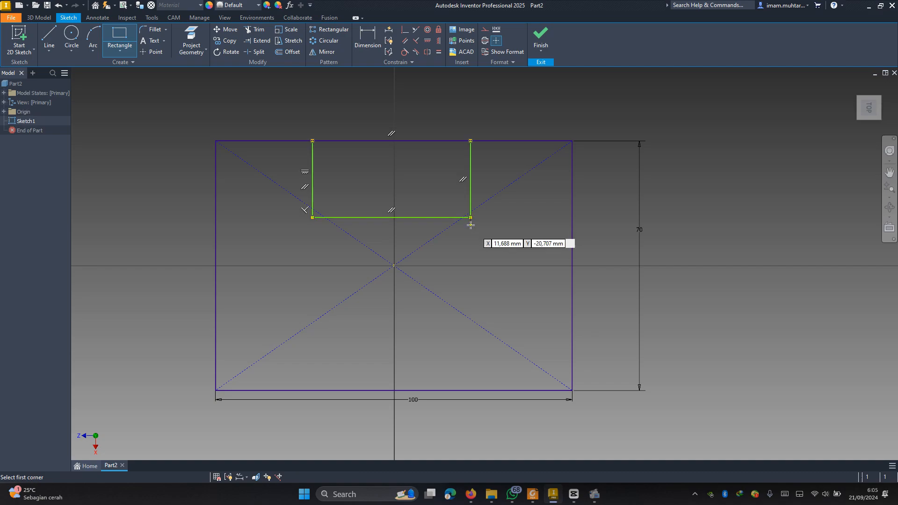
key(Escape)
- Draw a horizontal line from the midpoint of the outer rectangle's left edge to the sketch origin
click(43, 36)
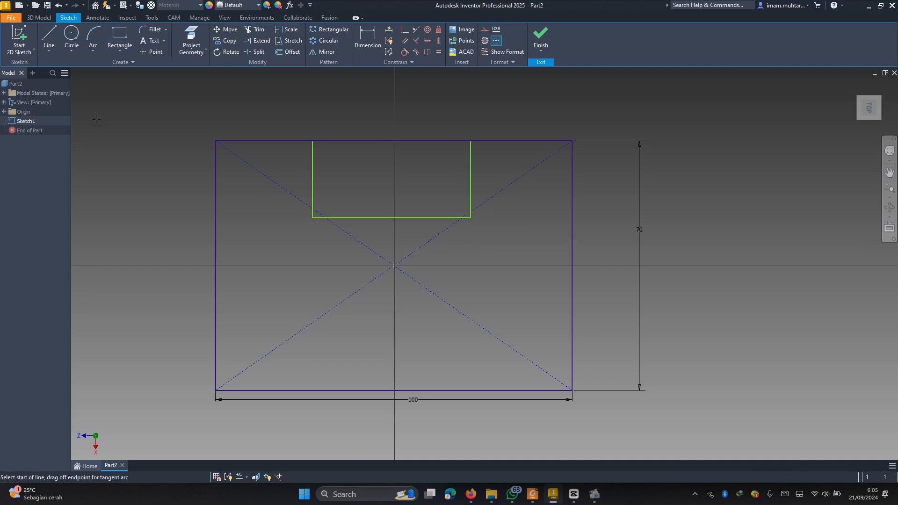
click(215, 266)
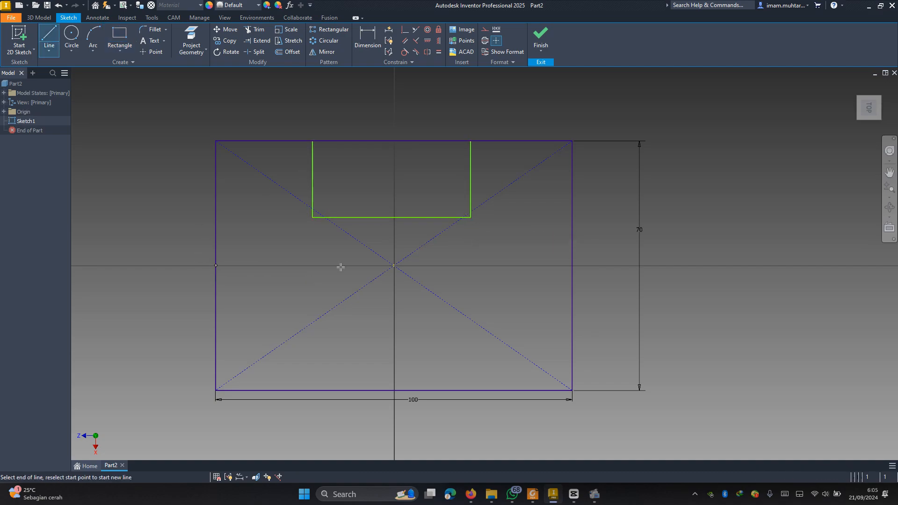
click(394, 265)
key(Escape)
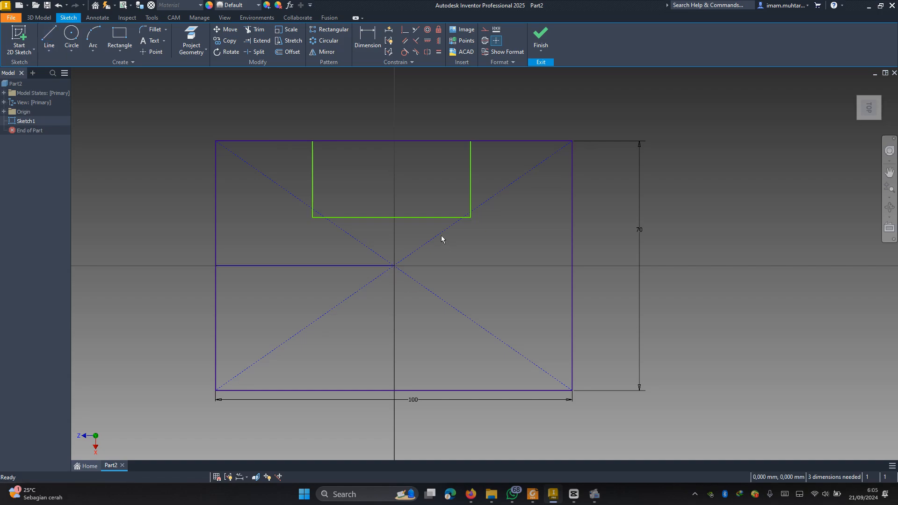
- Dimension the width of the upper notch rectangle to 40 mm
key(d)
click(379, 217)
click(395, 103)
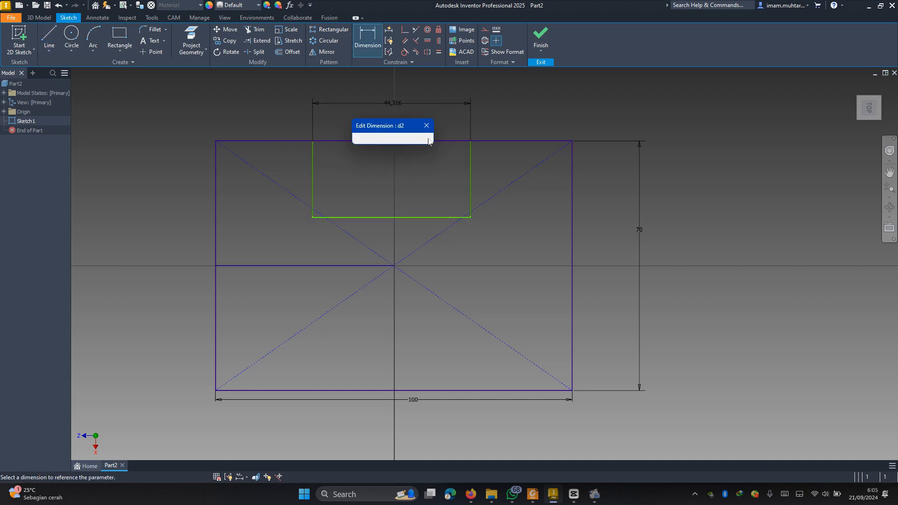
text(40)
key(Return)
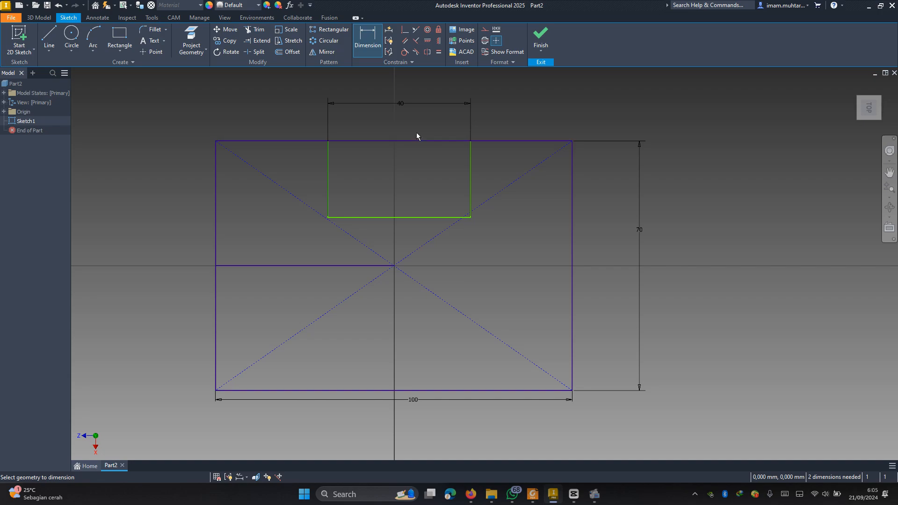
- Dimension the distance between the notch's right side and the outer rectangle's right edge to 30 mm
click(470, 190)
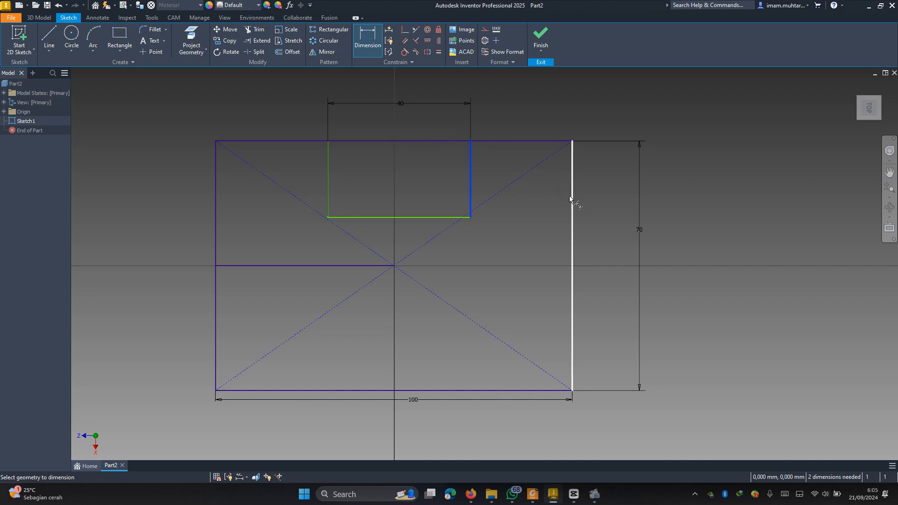
click(571, 200)
click(538, 109)
text(30)
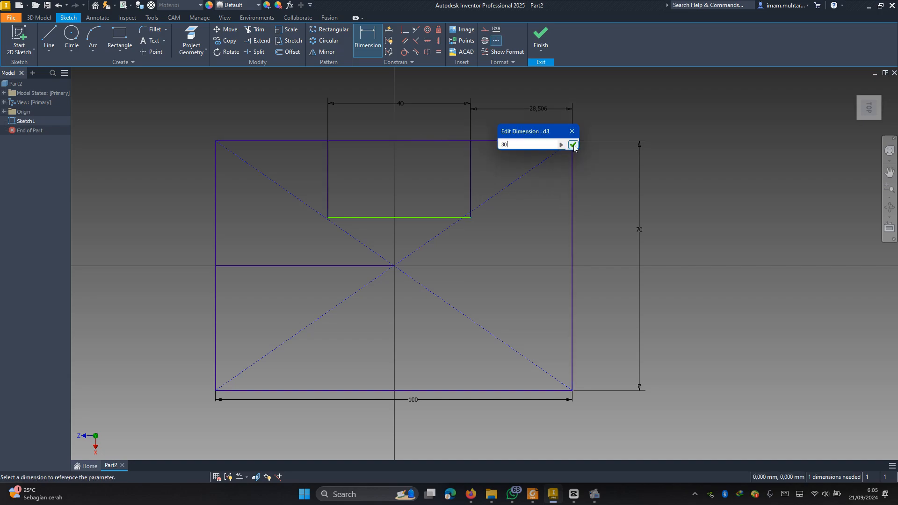
key(Return)
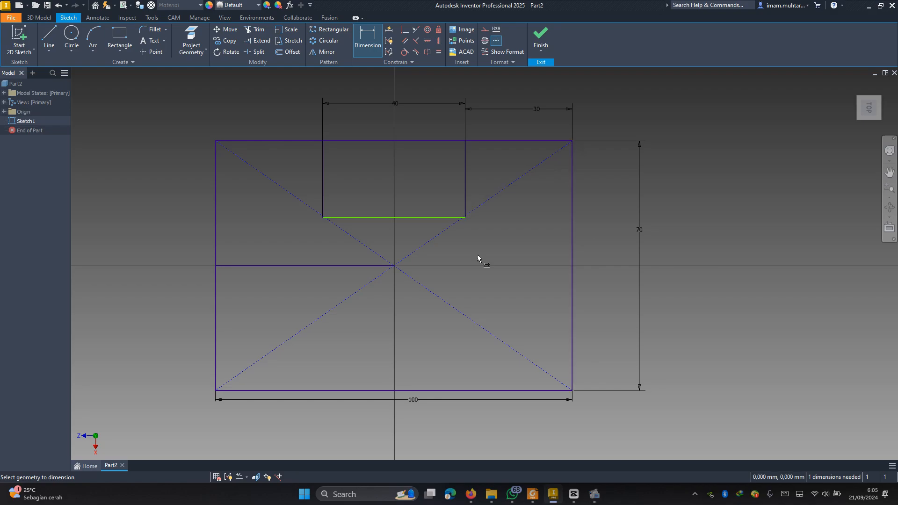
- Check the notch depth in the PDF drawing and dimension the notch's right side to 25 mm
mouse_move(533, 499)
click(533, 477)
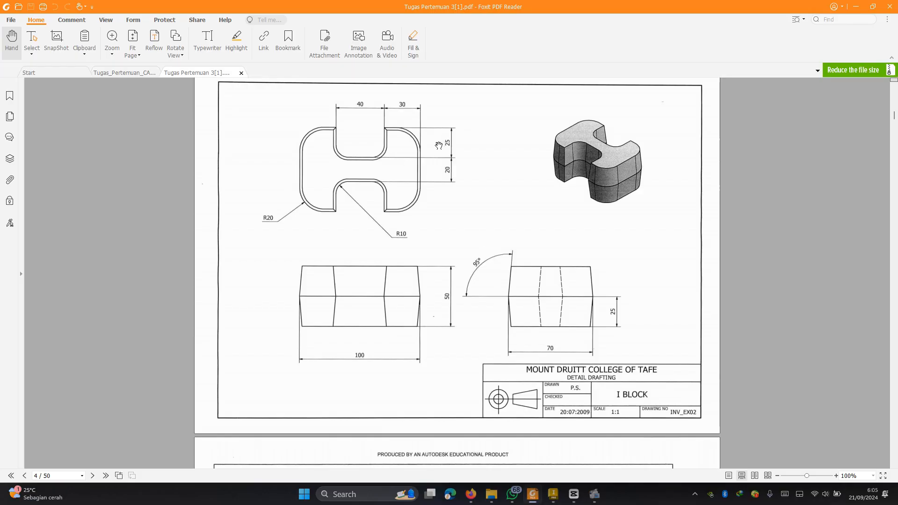
click(533, 494)
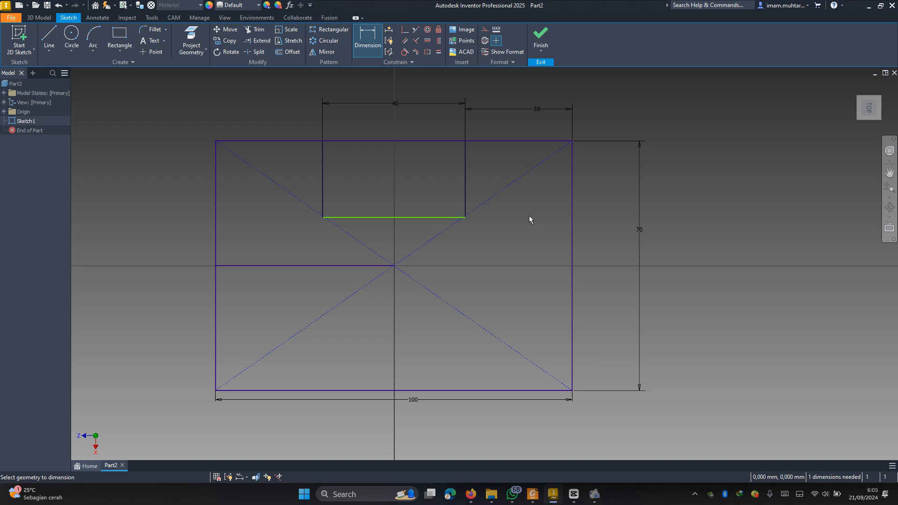
click(467, 196)
click(629, 181)
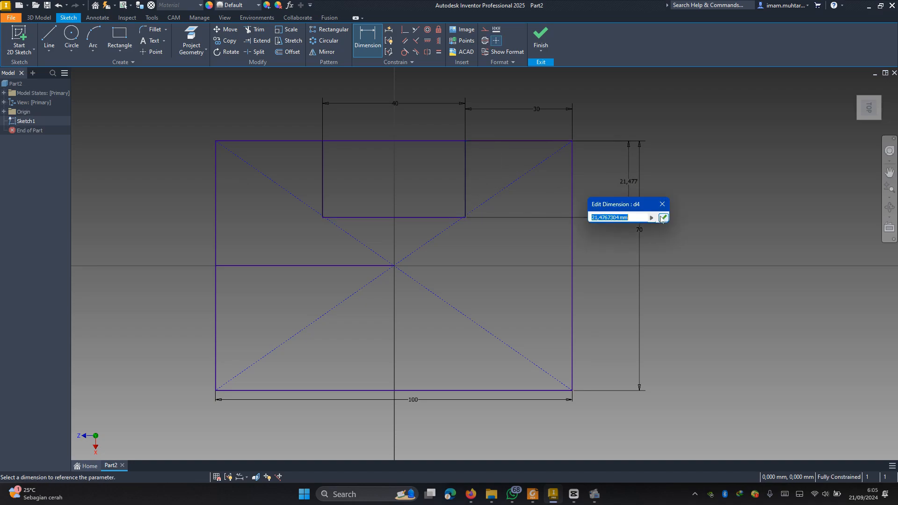
text(25)
click(663, 217)
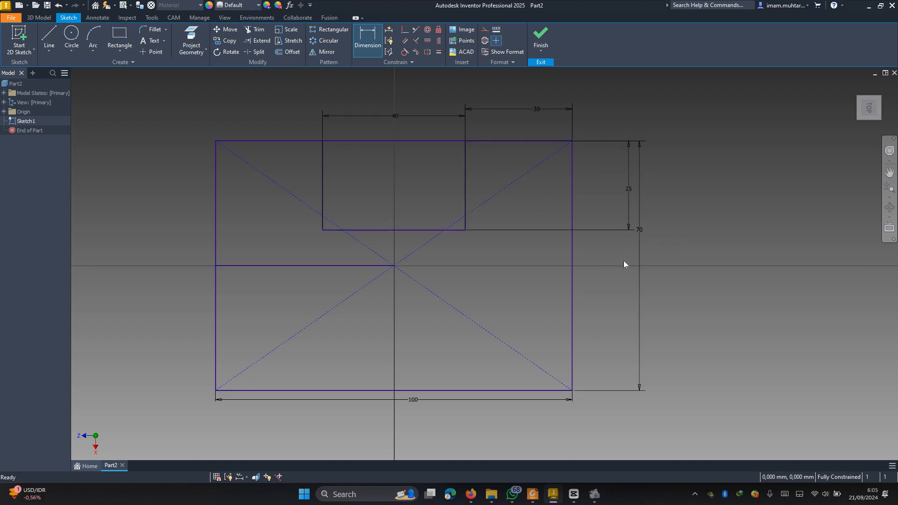
key(Escape)
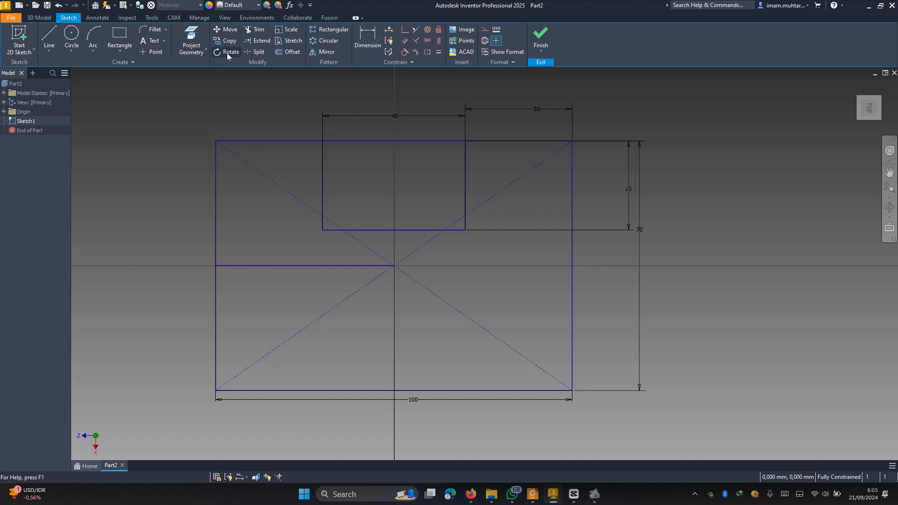
- Fillet both lower inside corners of the notch with a 10 mm radius
click(156, 31)
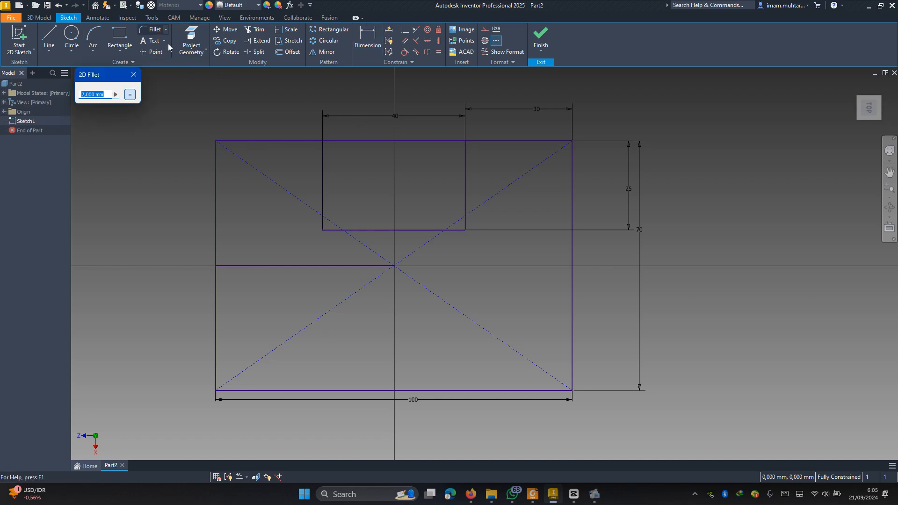
text(10)
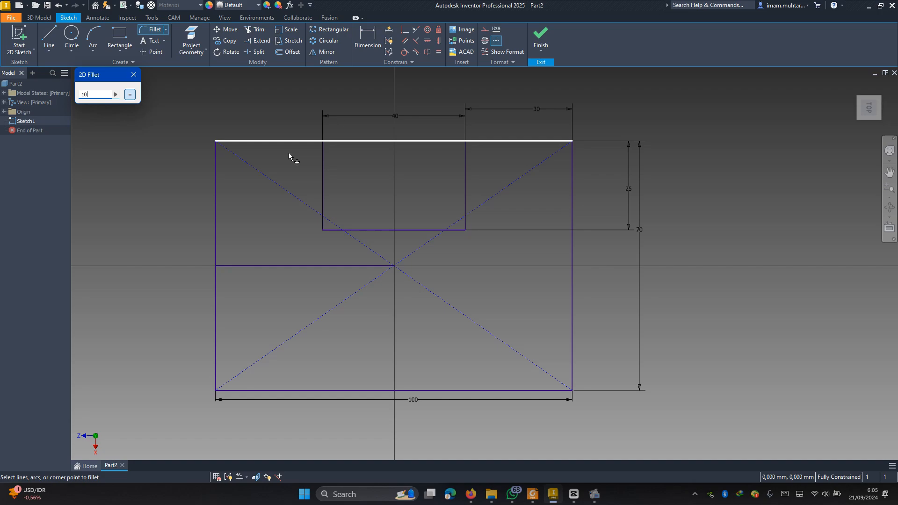
click(363, 230)
click(323, 187)
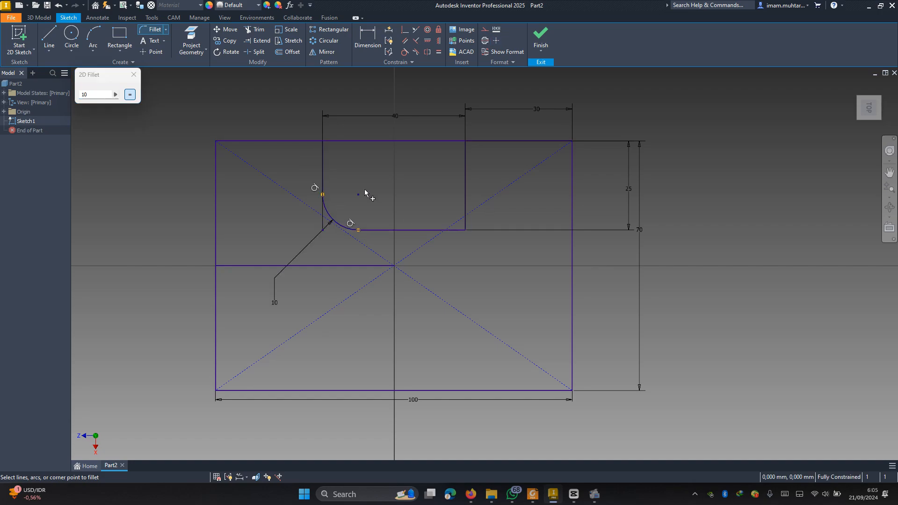
click(465, 201)
click(445, 232)
click(205, 88)
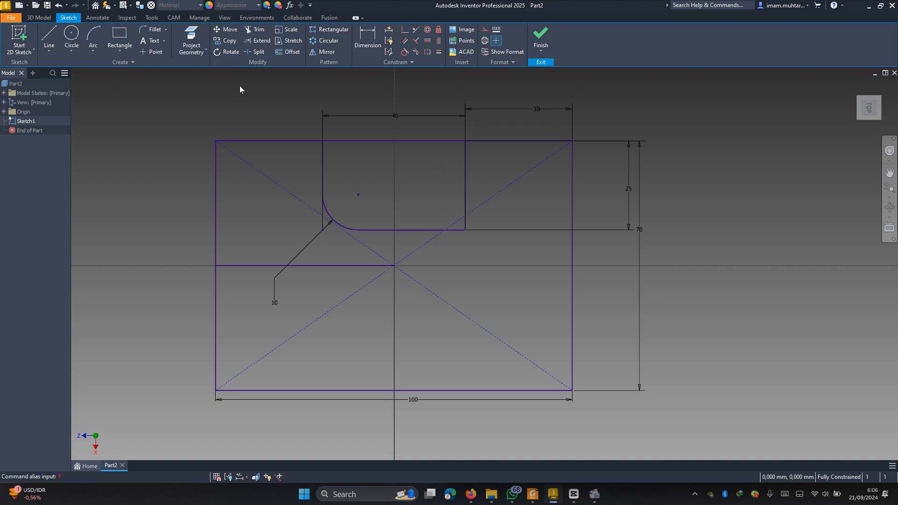
click(151, 31)
click(450, 231)
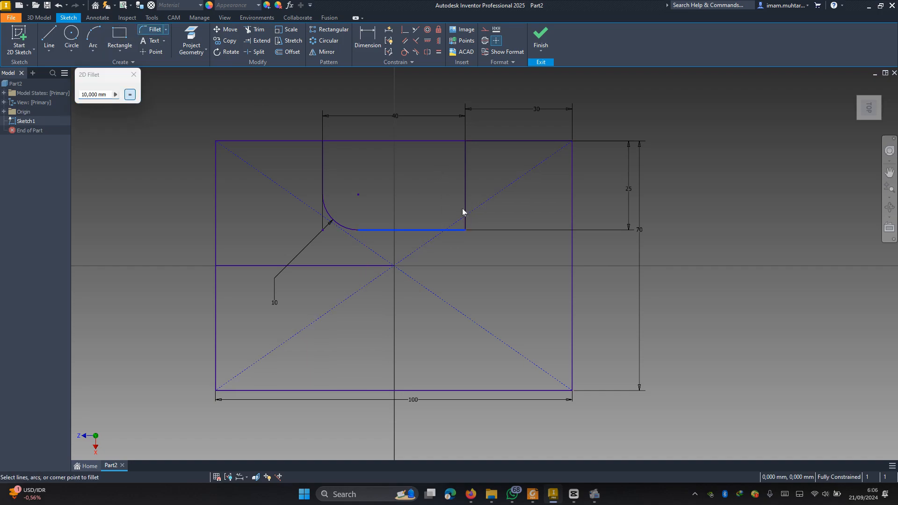
click(464, 194)
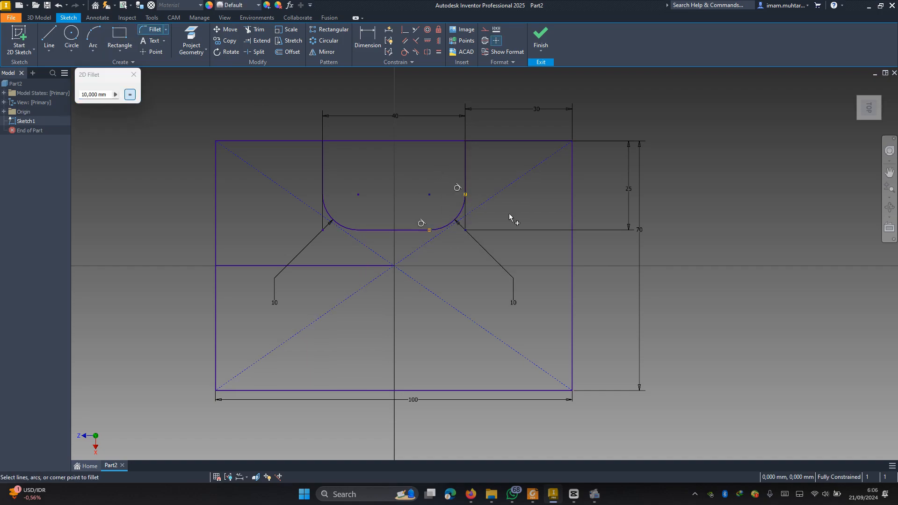
- Check the outer corner radius of the I Block in the PDF drawing
click(534, 496)
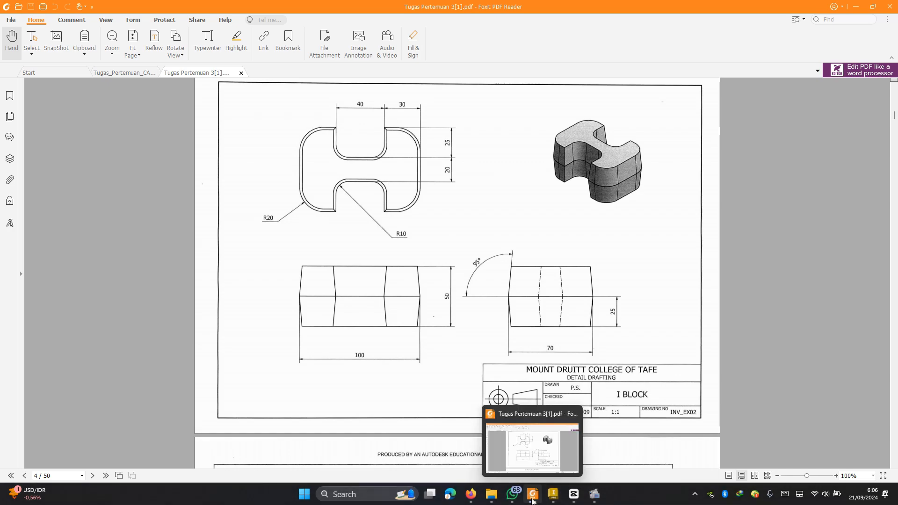
click(554, 495)
key(Escape)
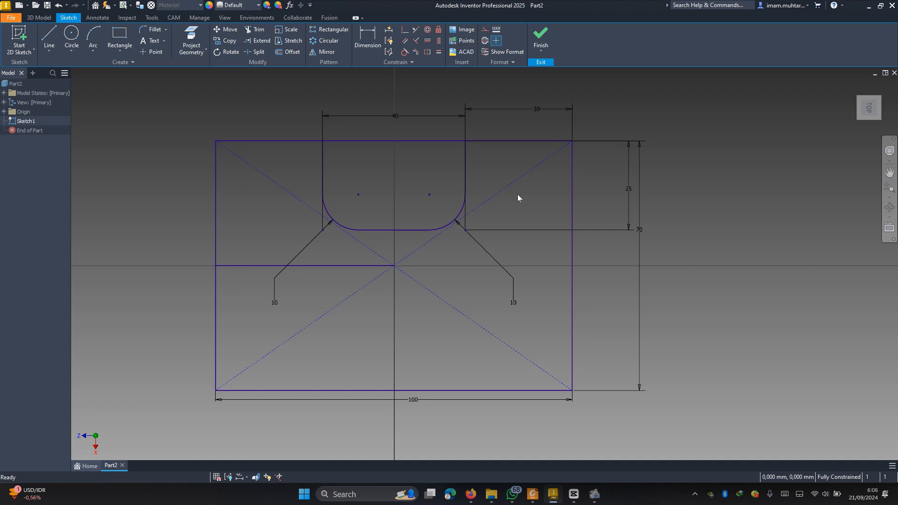
- Try to fillet the outer rectangle's upper-left corner with a 20 mm radius
click(153, 29)
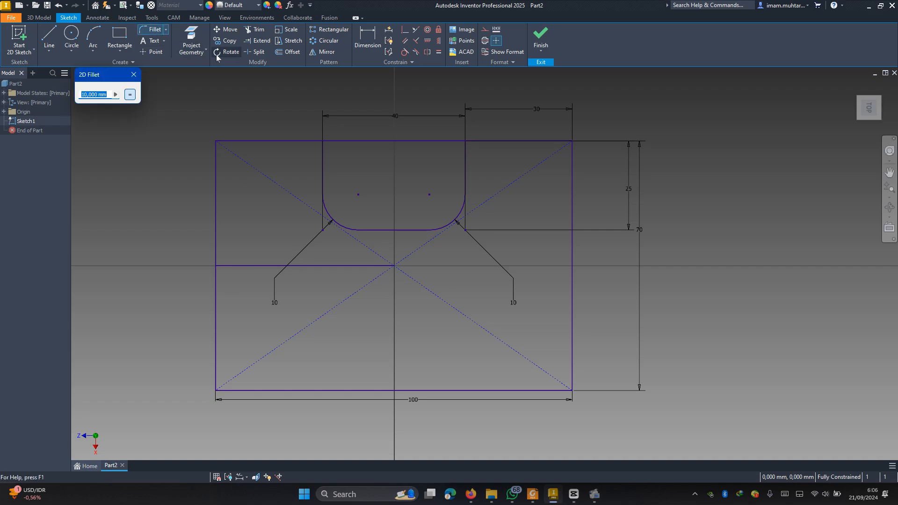
text(20)
click(260, 141)
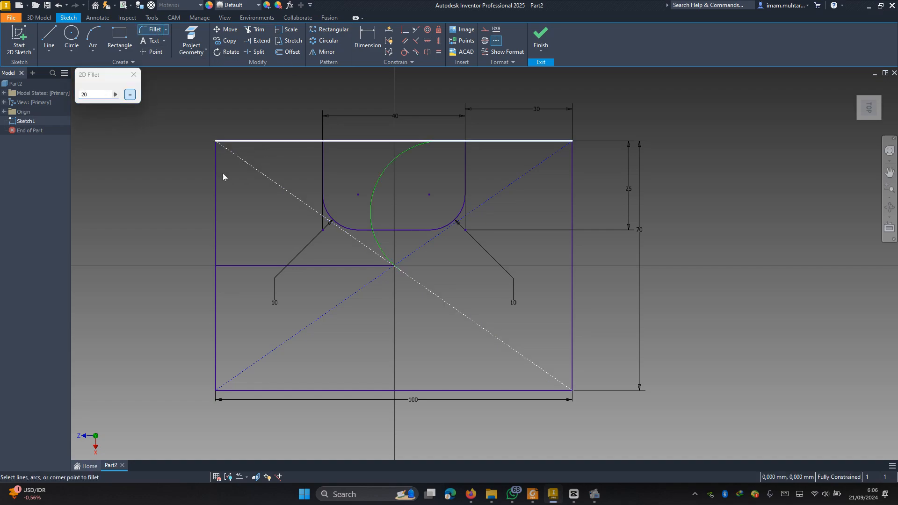
click(217, 190)
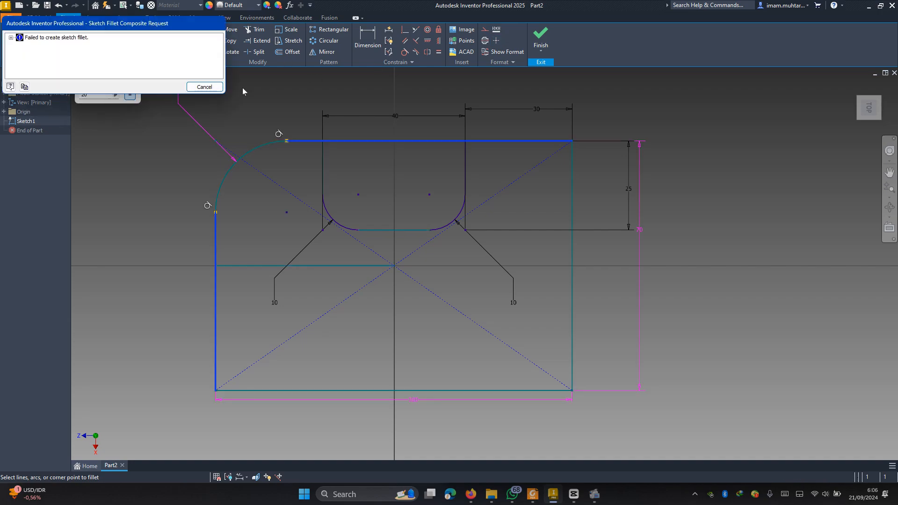
click(204, 87)
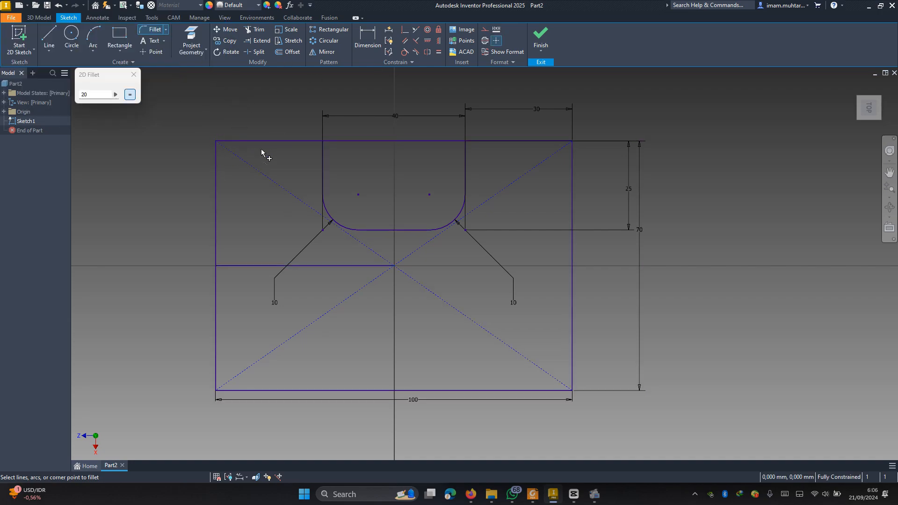
key(Escape)
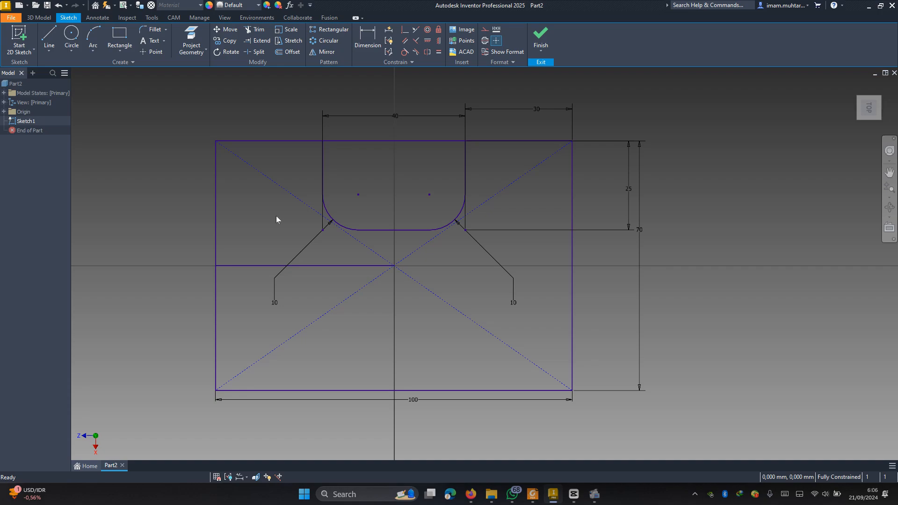
- Delete the outer rectangle's overall width dimension and retry the 20 mm fillet on its upper-left corner
click(414, 404)
key(Delete)
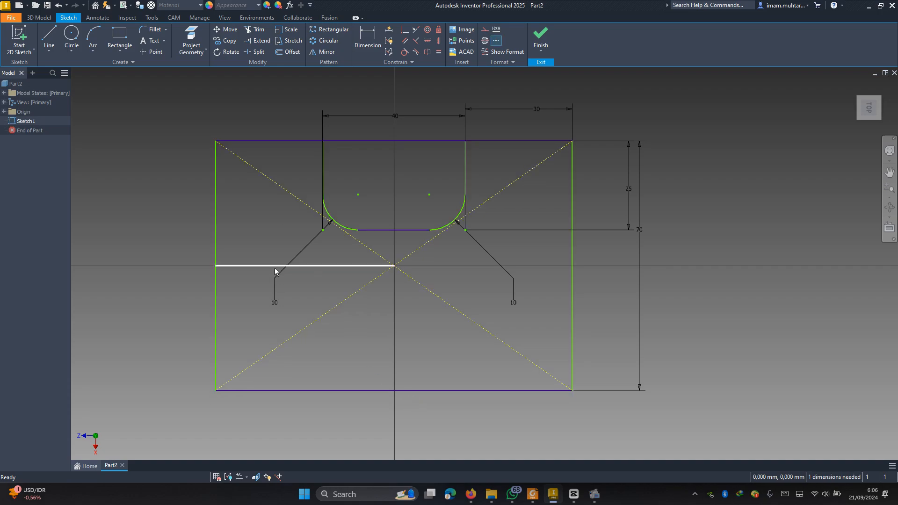
click(154, 30)
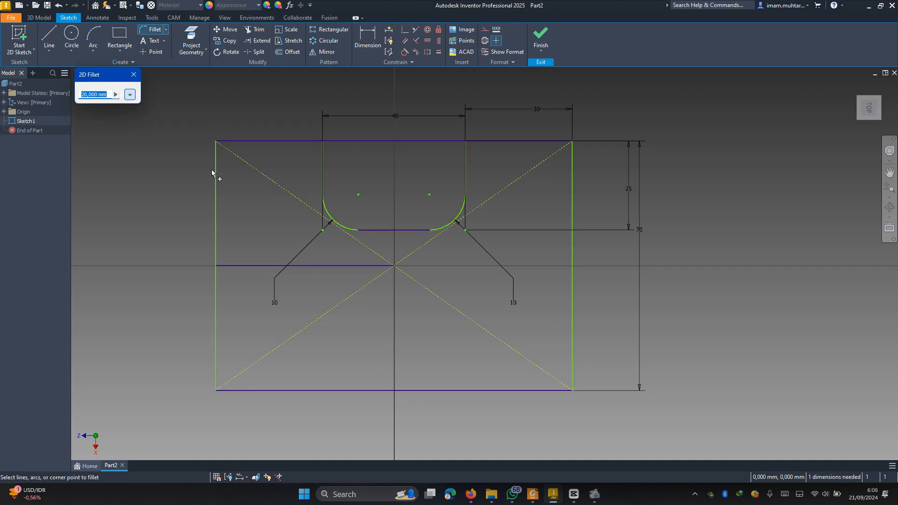
click(214, 186)
click(260, 141)
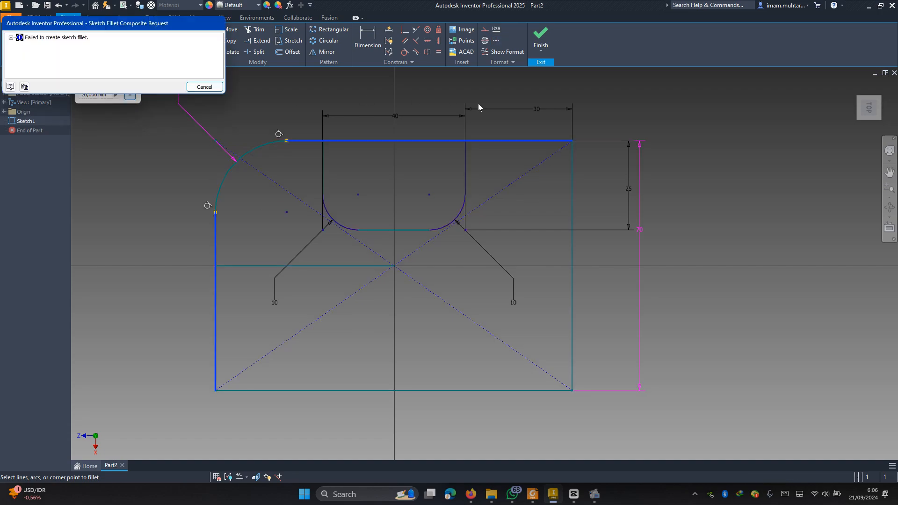
click(205, 87)
key(Escape)
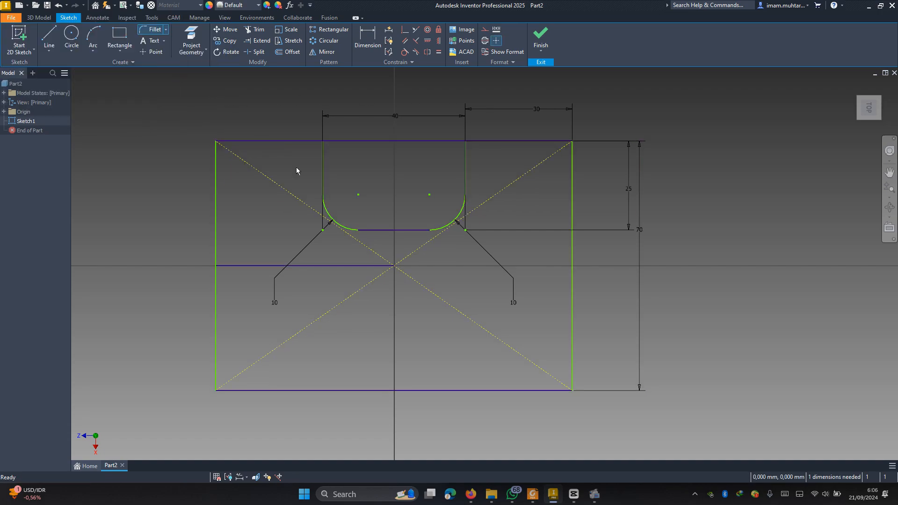
- Delete the outer rectangle's overall height dimension and try the 20 mm upper-left corner fillet again
scroll(426, 257, down, 3)
scroll(427, 257, up, 3)
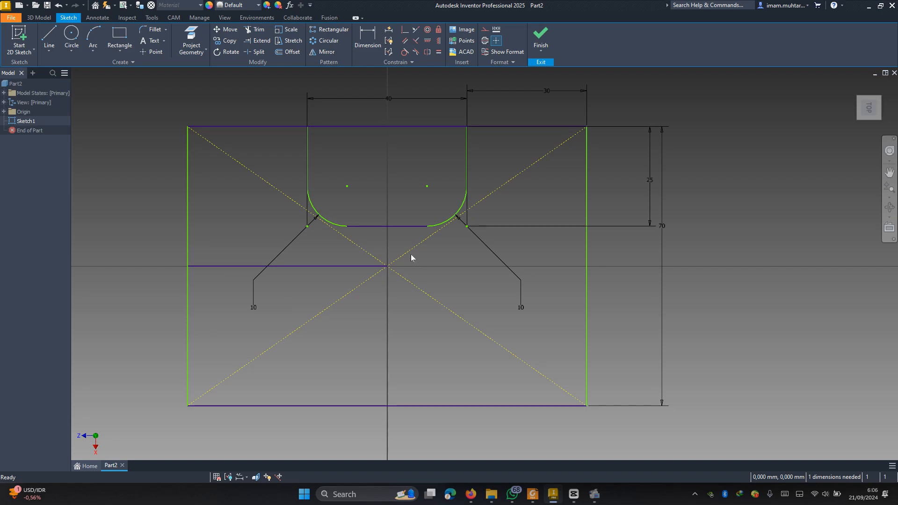
click(663, 220)
key(Delete)
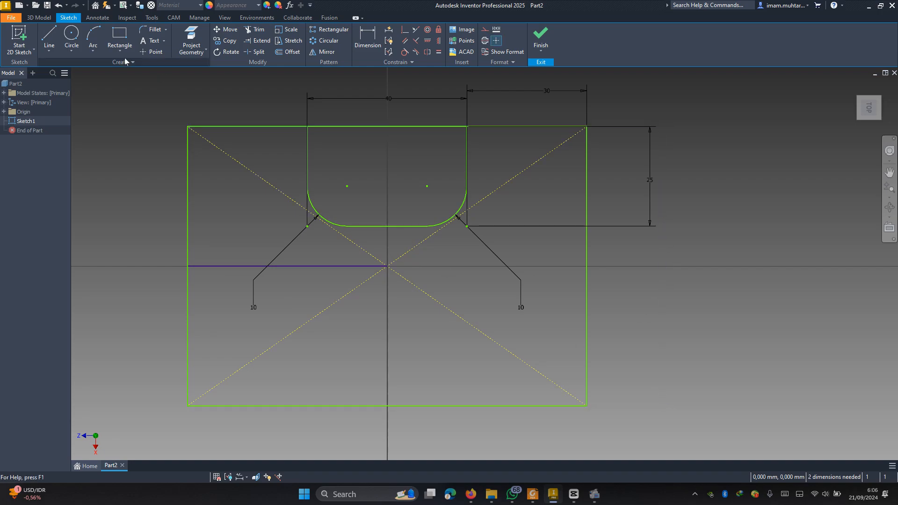
click(153, 29)
click(188, 169)
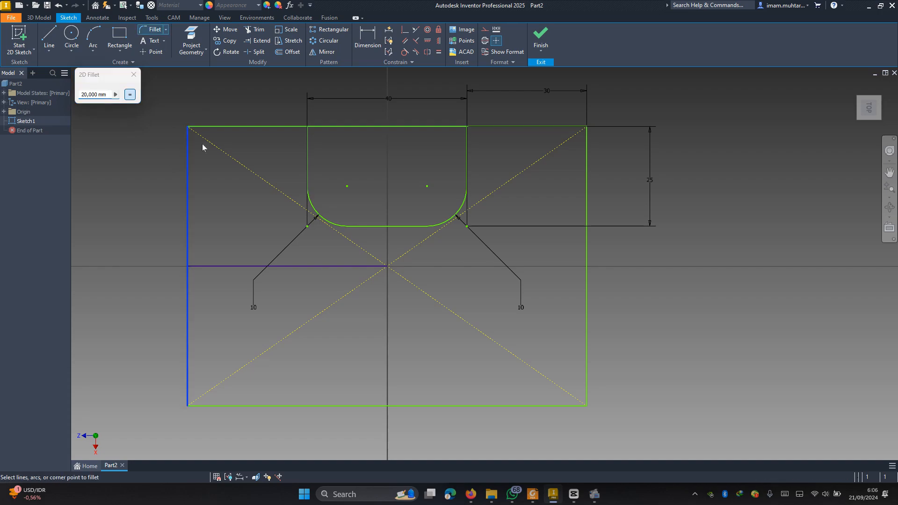
click(227, 126)
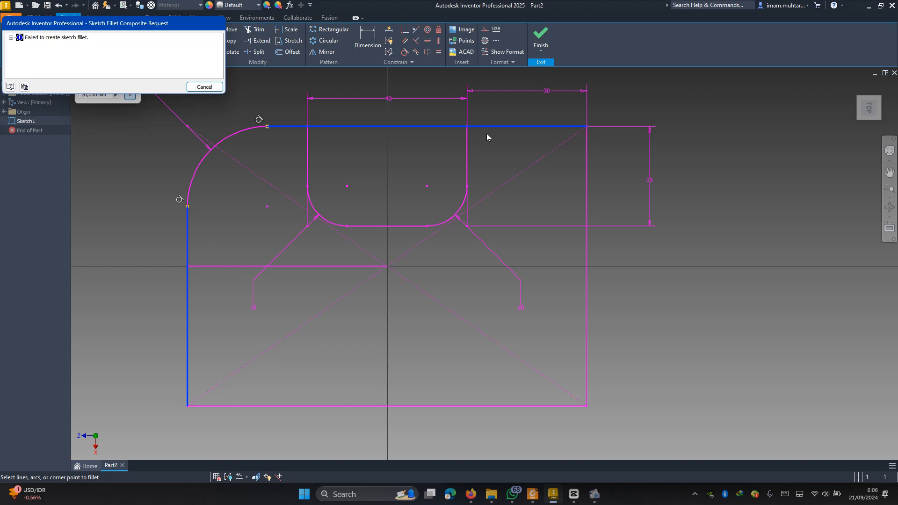
key(Escape)
key(Escape)
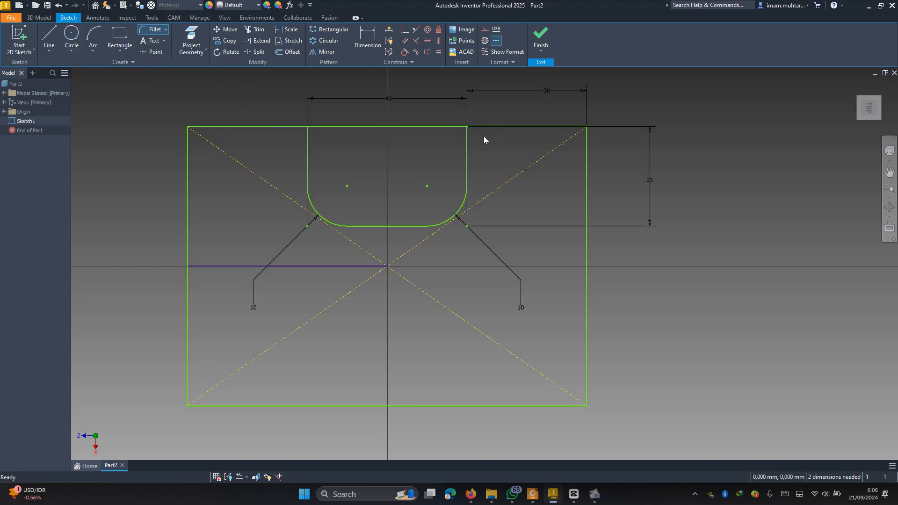
- Try to trim the line across the notch's opening and delete the notch's 40 mm width dimension
scroll(473, 220, up, 3)
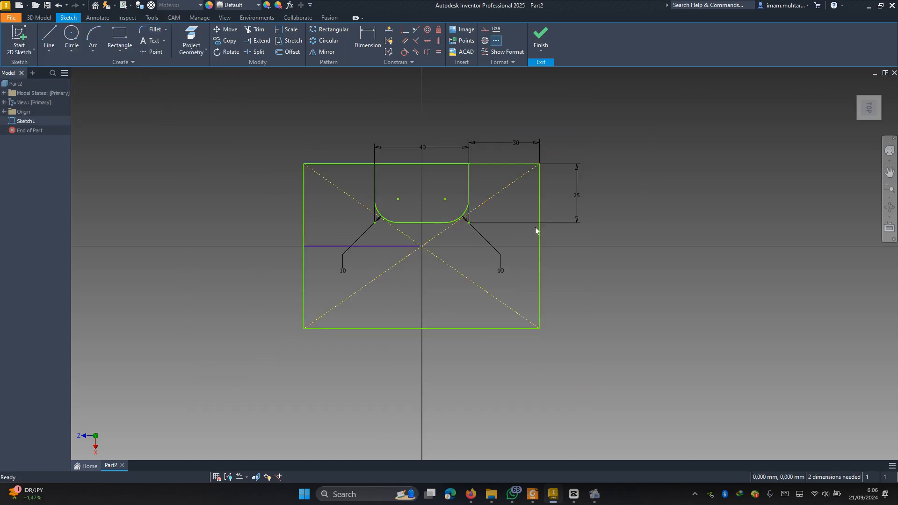
key(f)
key(x)
click(425, 163)
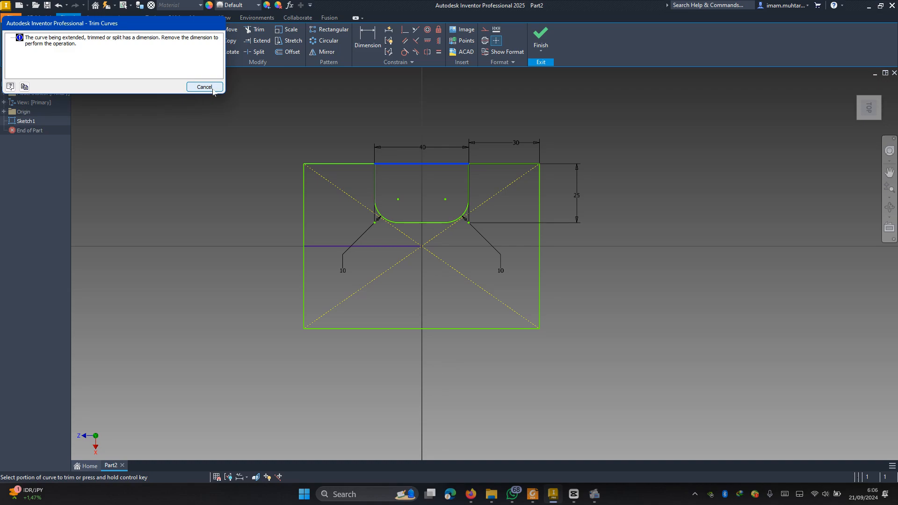
click(204, 87)
click(427, 147)
key(Delete)
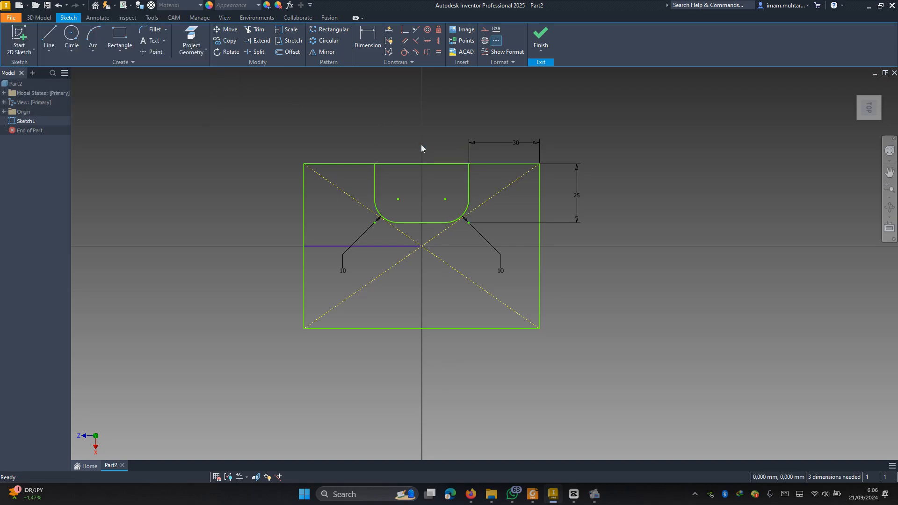
- Retry trimming the line across the notch's opening and delete the 30 mm dimension between the notch and the right edge
key(x)
click(423, 163)
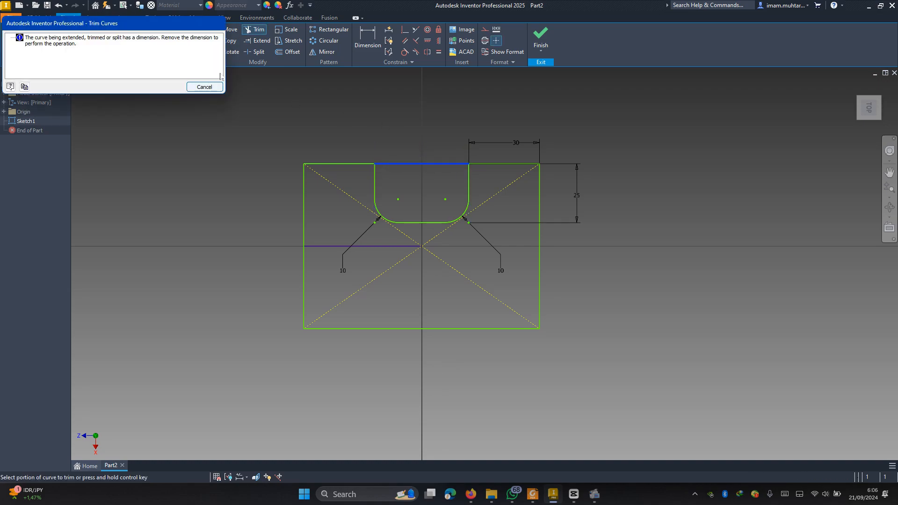
click(204, 87)
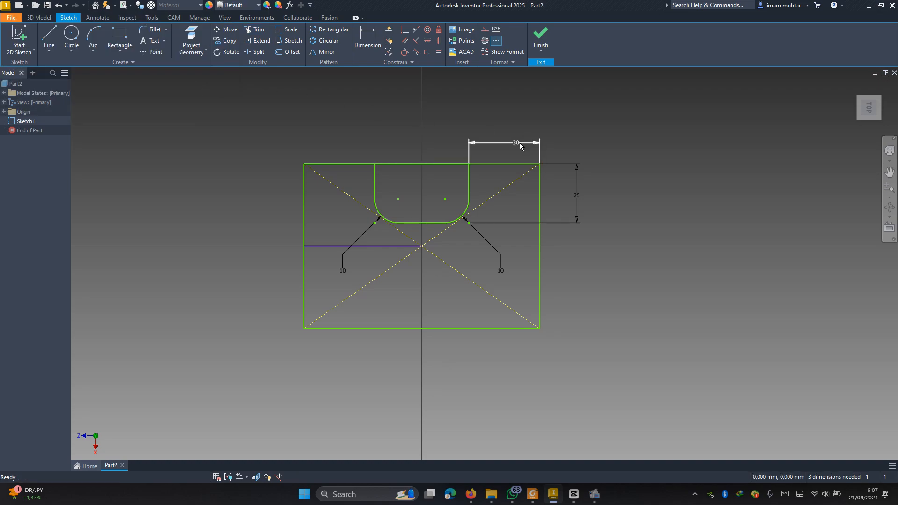
click(520, 140)
key(Delete)
- Trim the outer rectangle's top edge across the notch and delete the notch rectangle's overlapping top line
key(x)
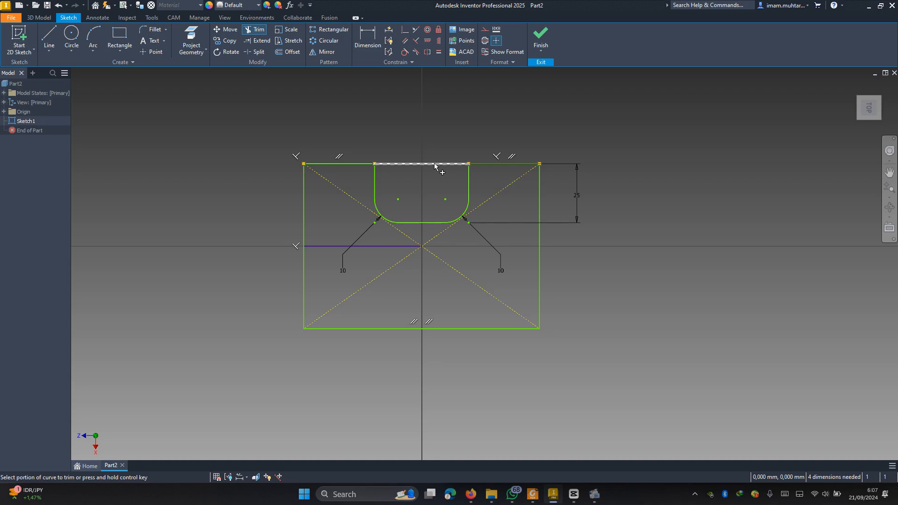
click(434, 162)
click(205, 87)
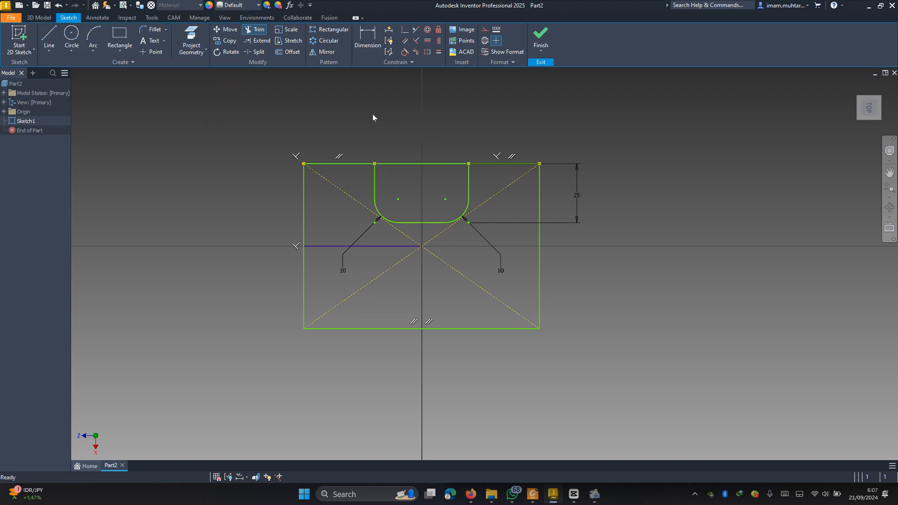
click(404, 166)
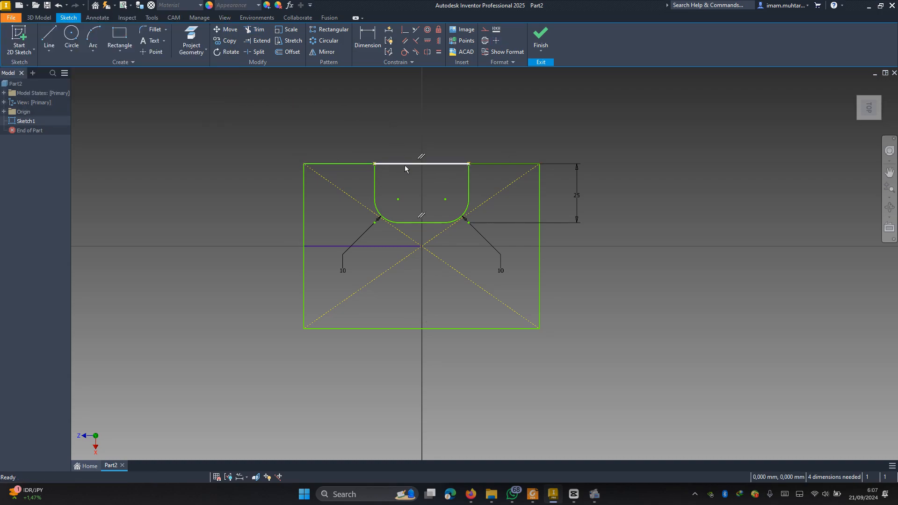
key(Delete)
- Try the 20 mm fillet on the profile's upper-left corner and delete the notch's 25 mm depth dimension
click(153, 29)
click(332, 164)
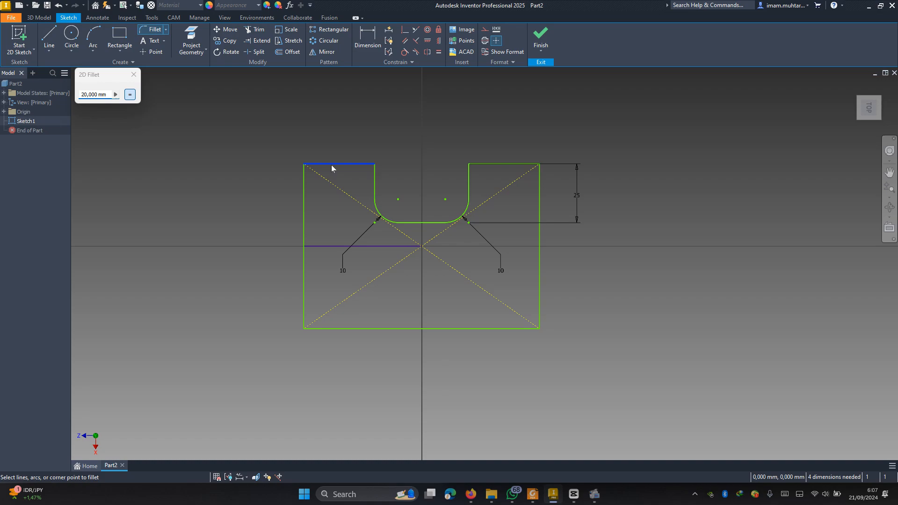
click(304, 192)
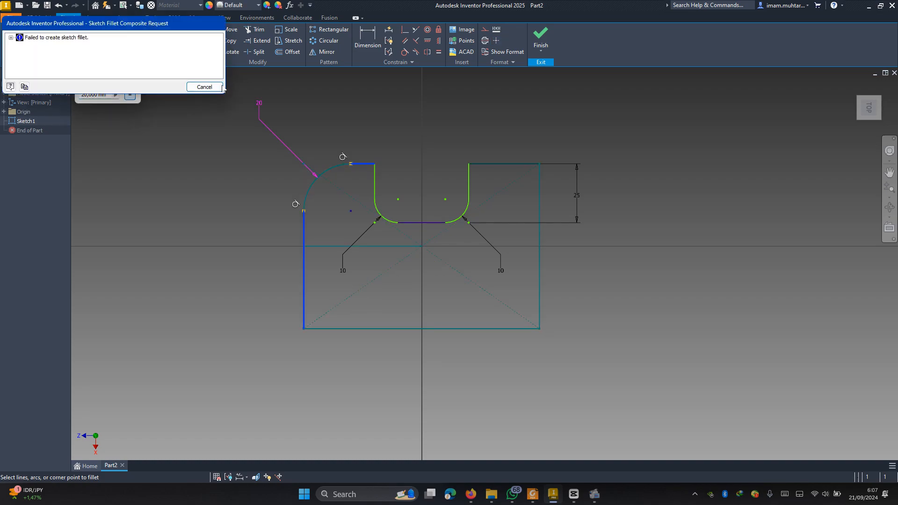
click(205, 87)
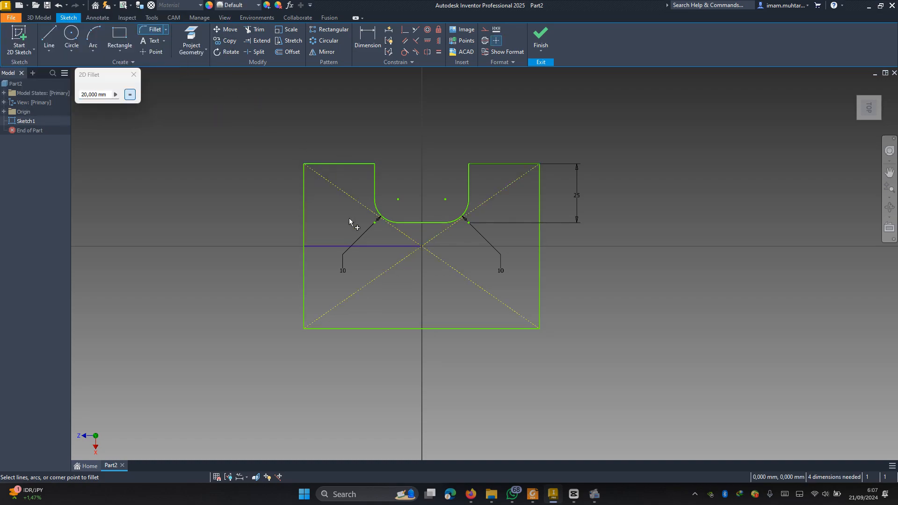
key(Escape)
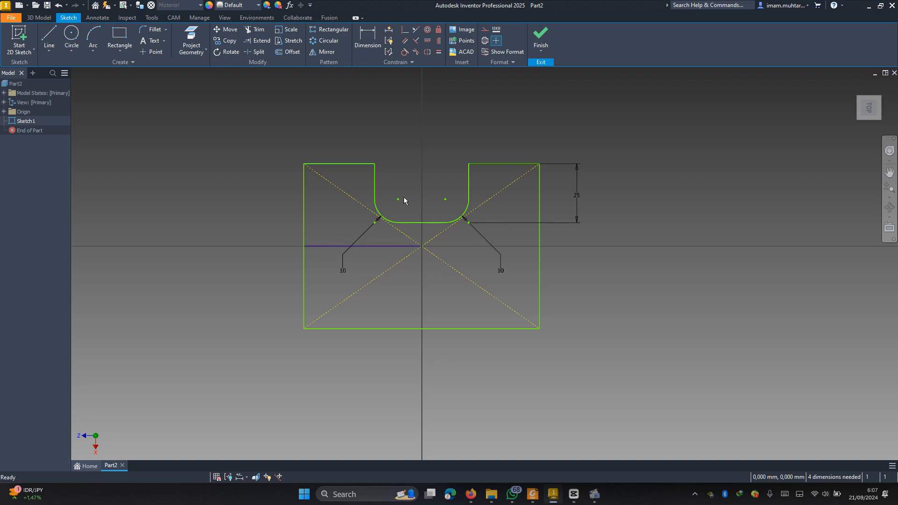
click(576, 198)
key(Delete)
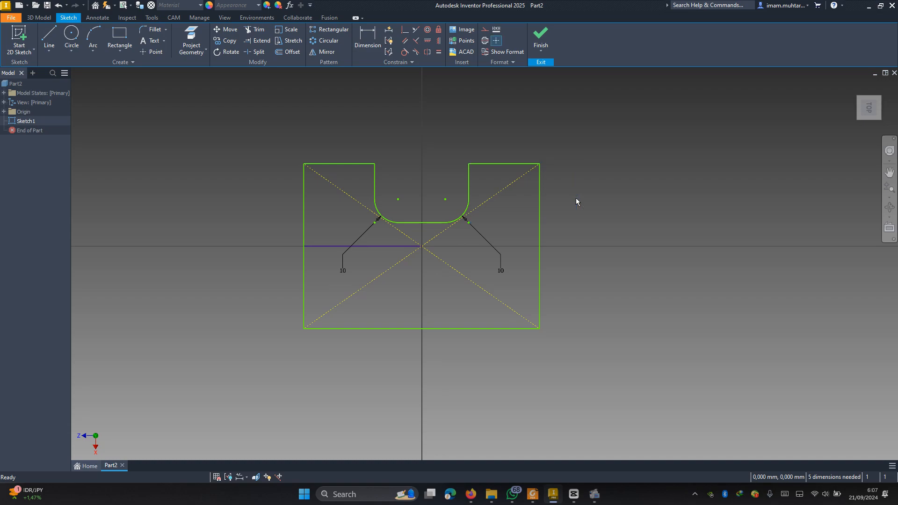
- Retry the 20 mm fillet on the profile's upper-left corner
click(144, 29)
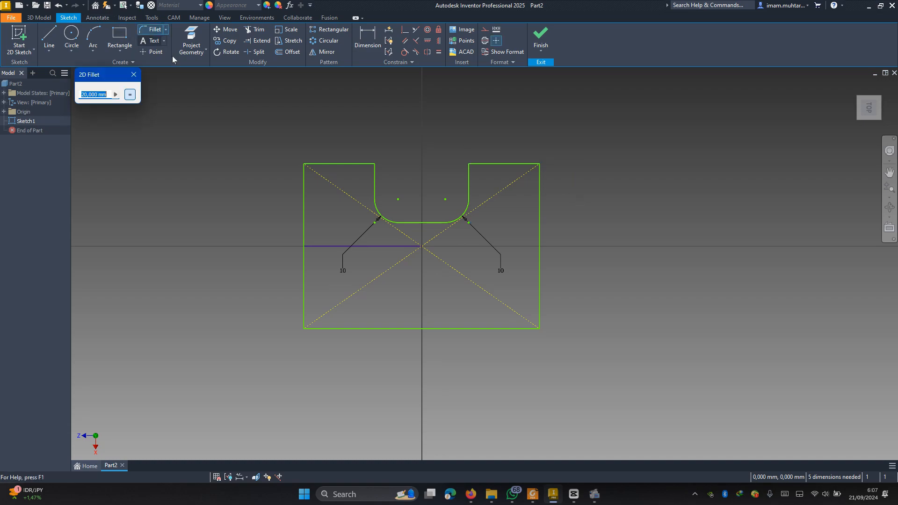
click(317, 166)
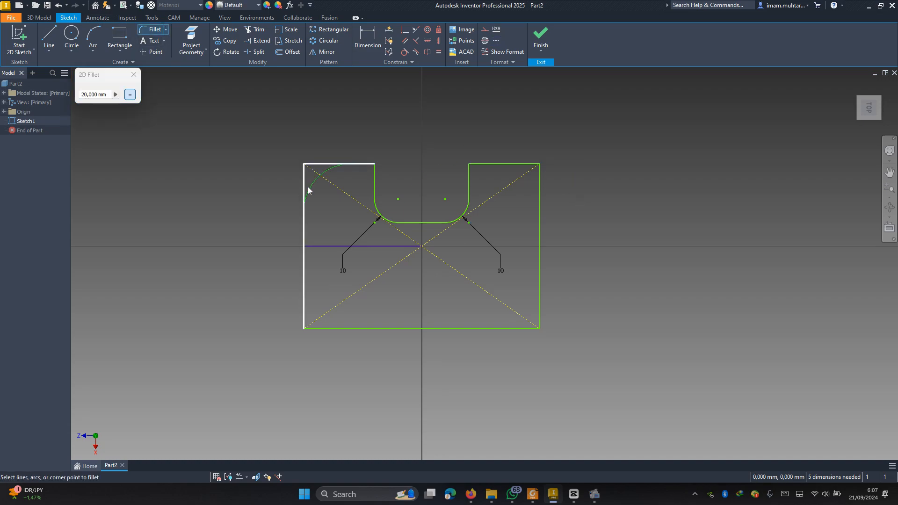
click(305, 192)
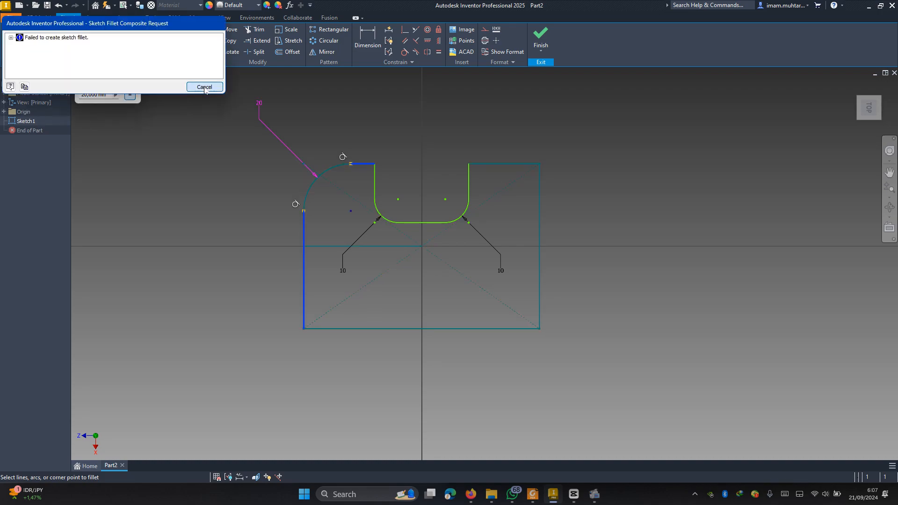
click(205, 87)
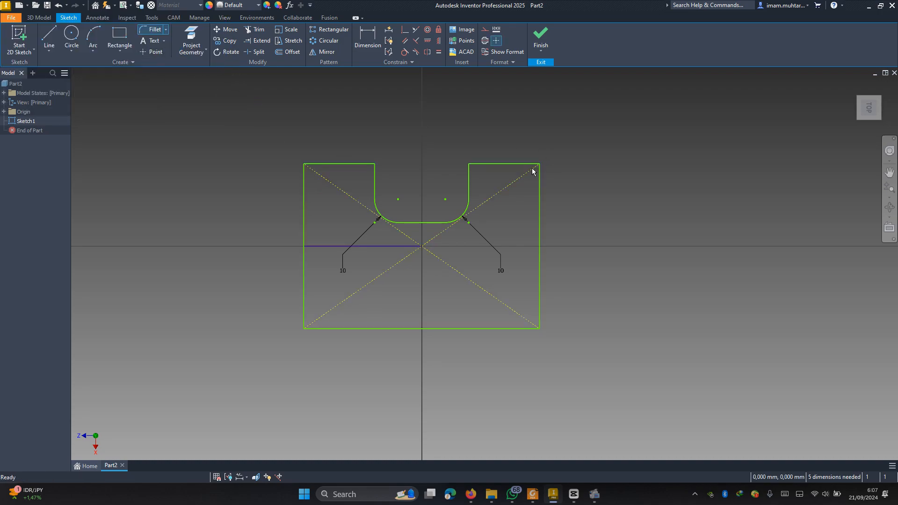
key(Escape)
- Fillet the profile's upper-right corner with a 20 mm radius
click(155, 29)
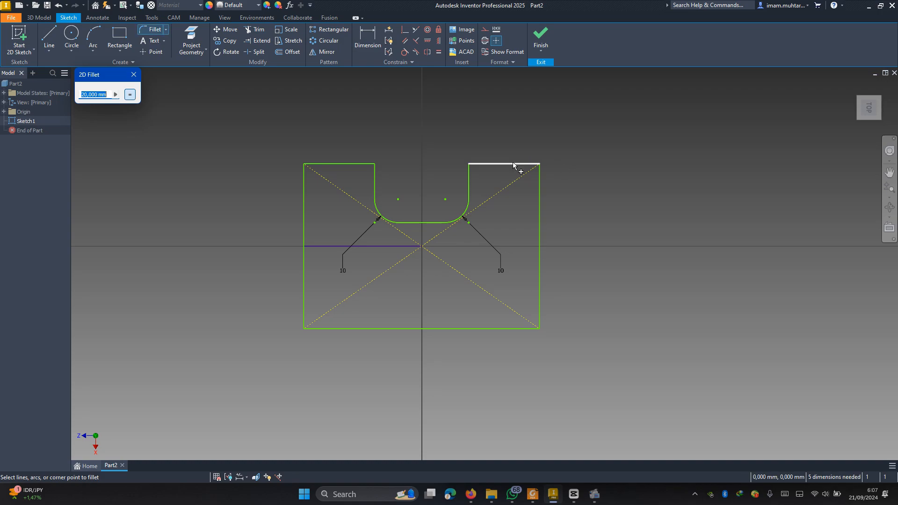
click(514, 163)
click(541, 189)
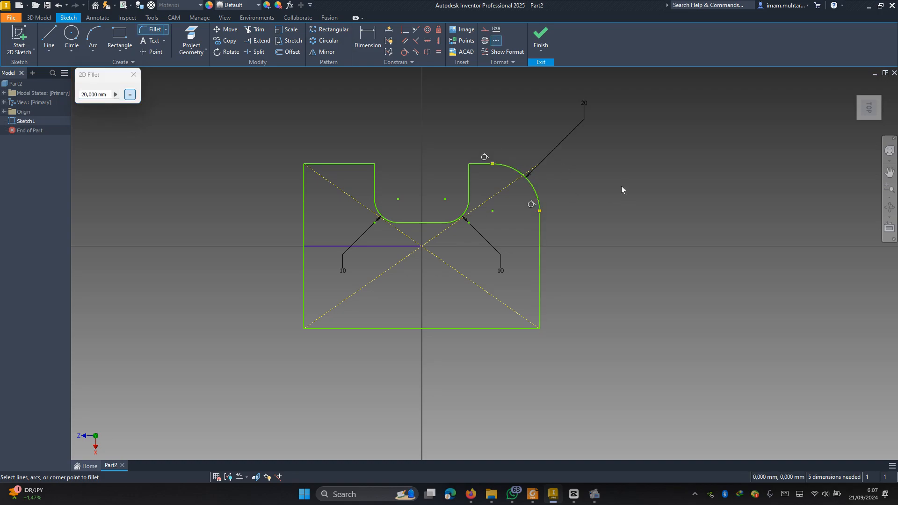
key(Escape)
- Draw a short vertical line straight down from the sketch centre as a mirror axis
click(50, 33)
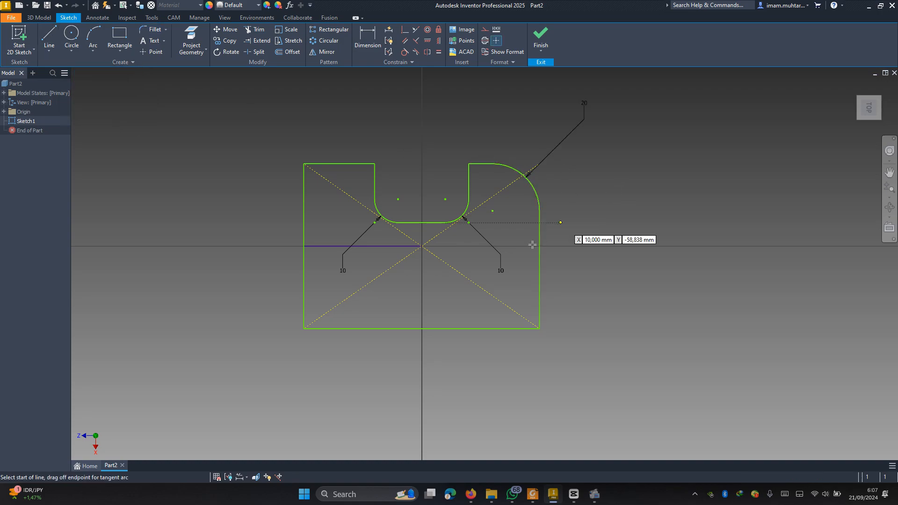
click(420, 246)
click(422, 286)
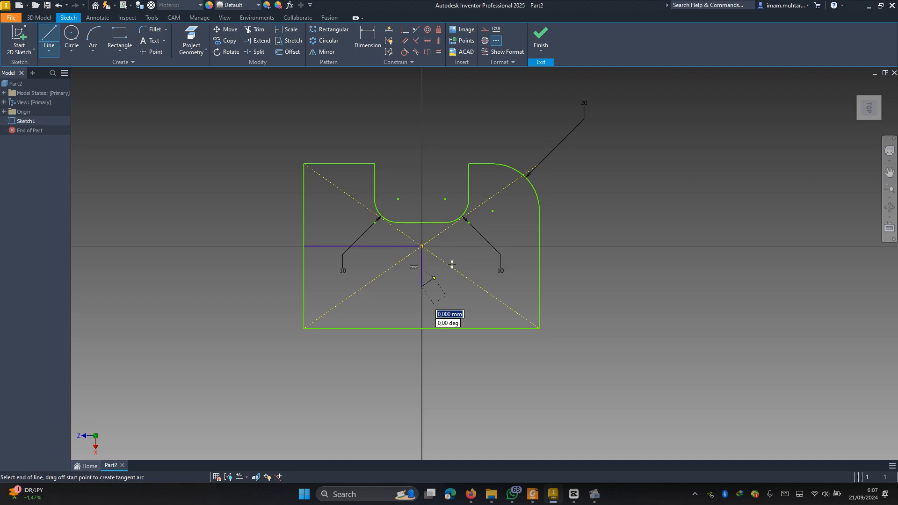
key(Escape)
- Mirror the upper-right 20 mm fillet arc about the short vertical centre line
click(328, 51)
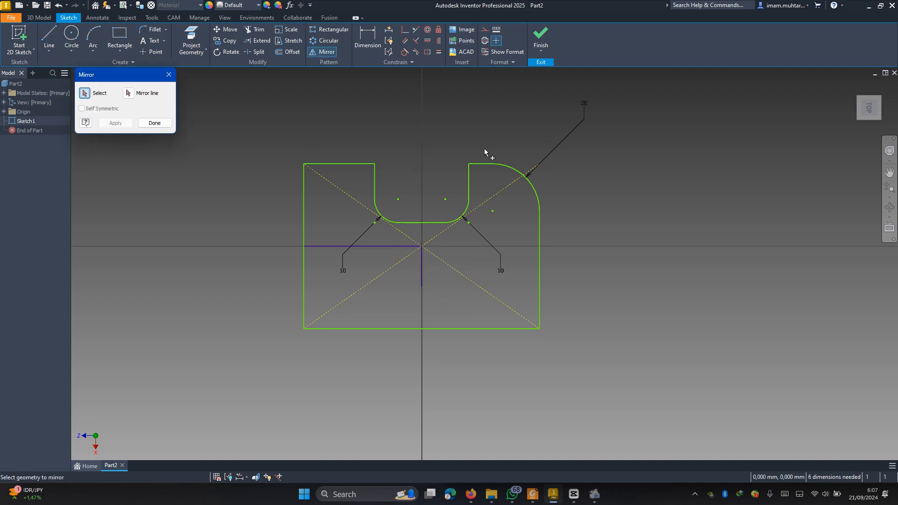
click(524, 178)
click(128, 94)
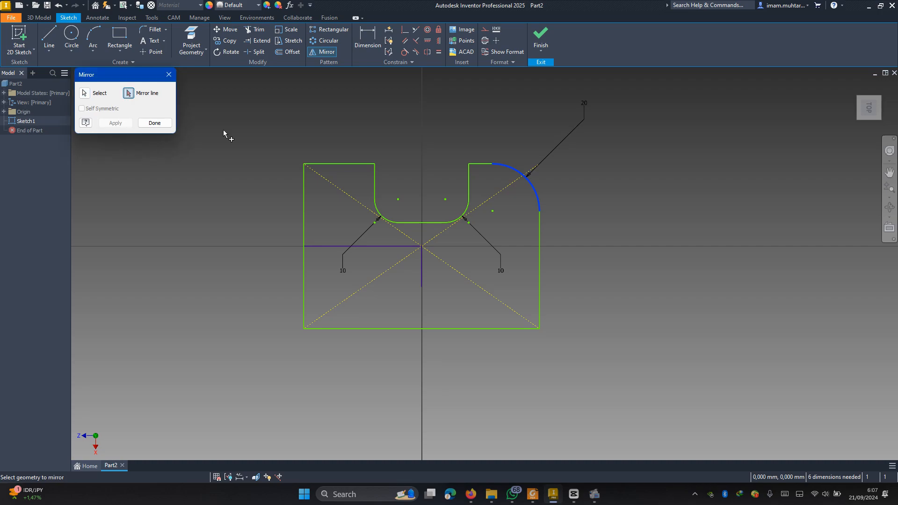
click(421, 258)
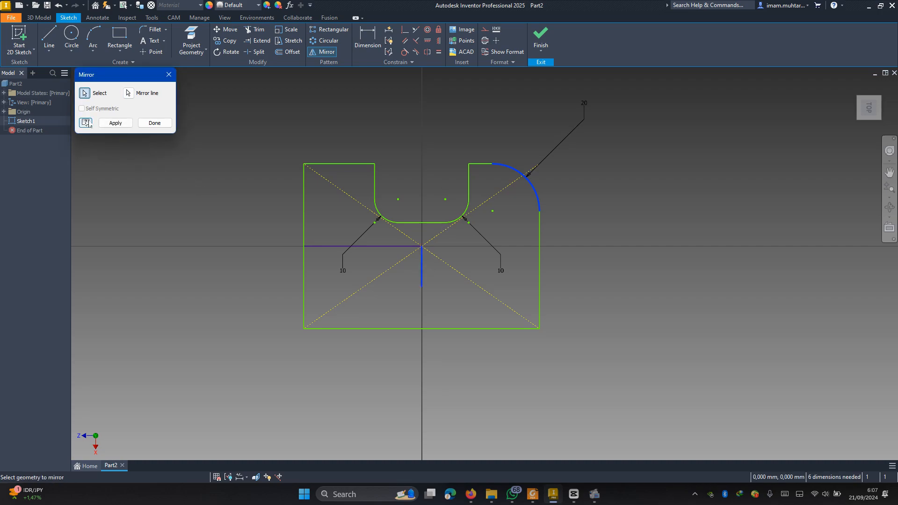
click(116, 123)
key(Escape)
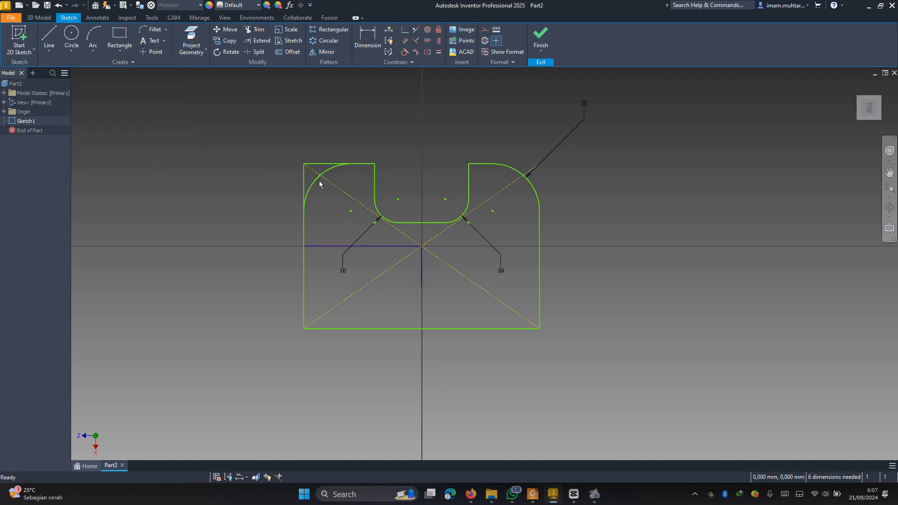
click(320, 184)
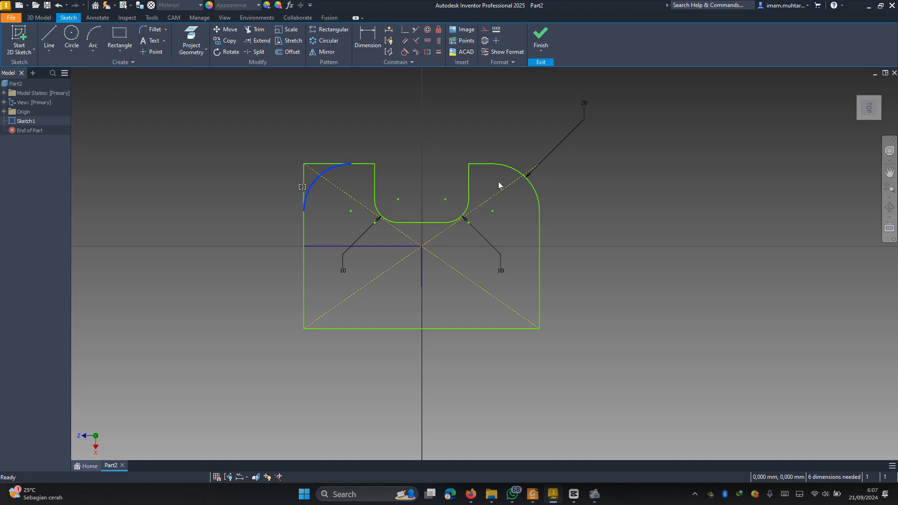
click(532, 189)
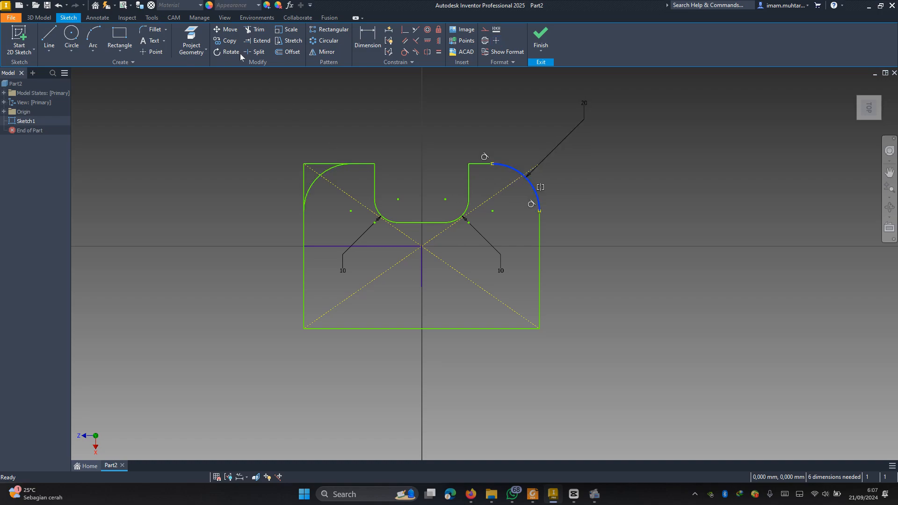
key(Escape)
- Mirror both upper corner arcs and the notch's side lines, fillets and base line about the horizontal centre line
click(322, 51)
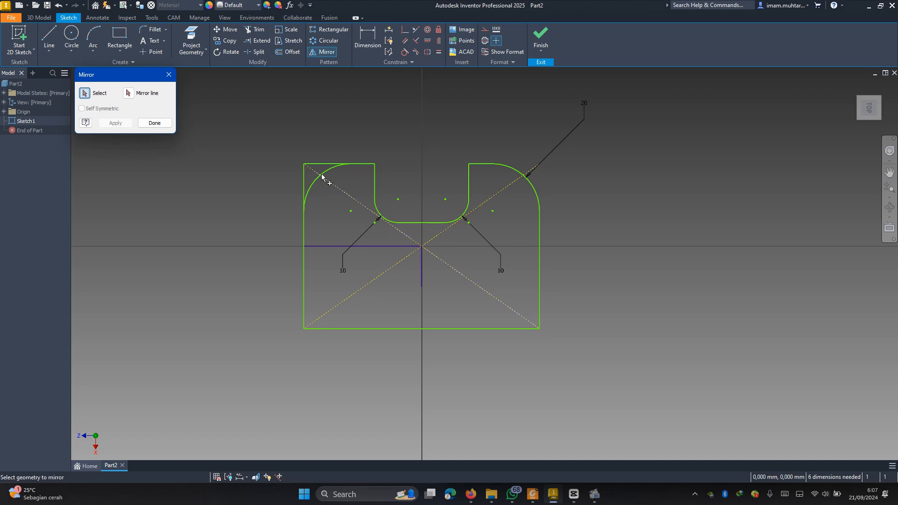
click(320, 175)
click(380, 213)
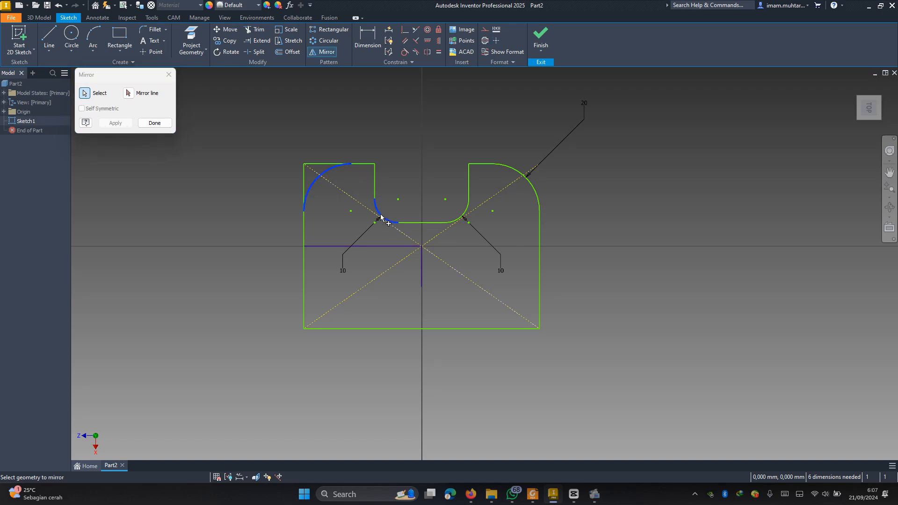
click(375, 187)
click(420, 224)
click(459, 217)
click(468, 189)
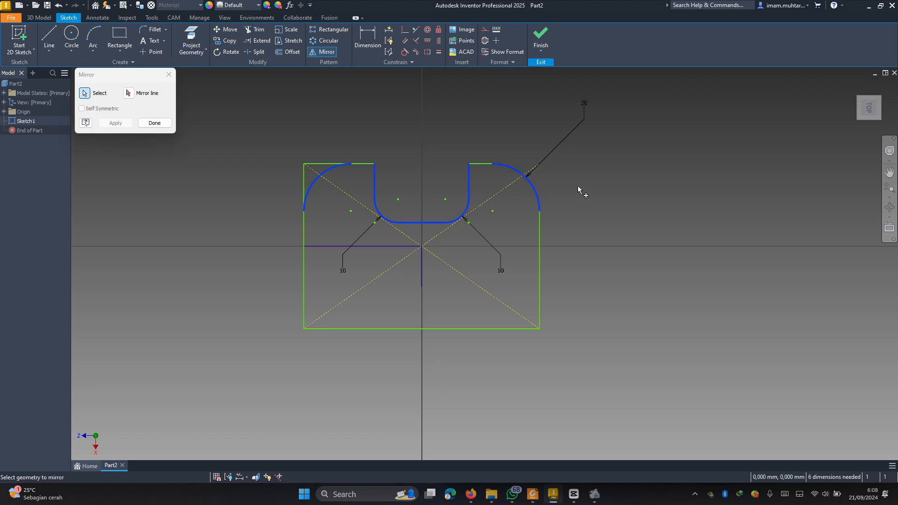
click(131, 93)
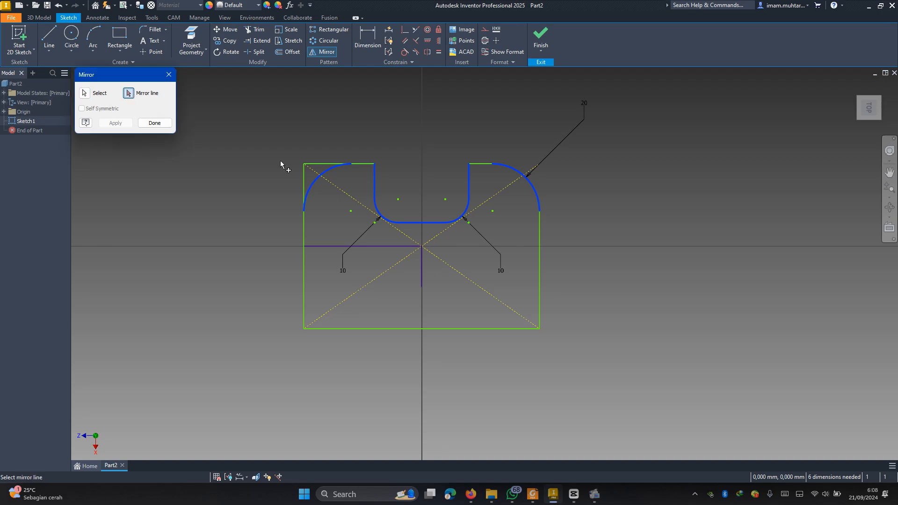
click(355, 246)
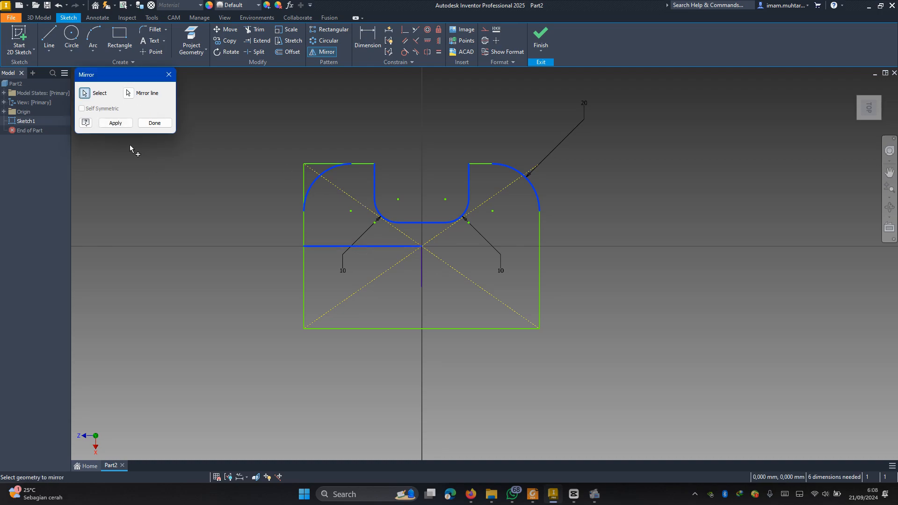
click(117, 124)
key(Escape)
- Trim the square corner ends outside the two lower arcs and the upper-left arc, plus the bottom edge across the lower notch
key(x)
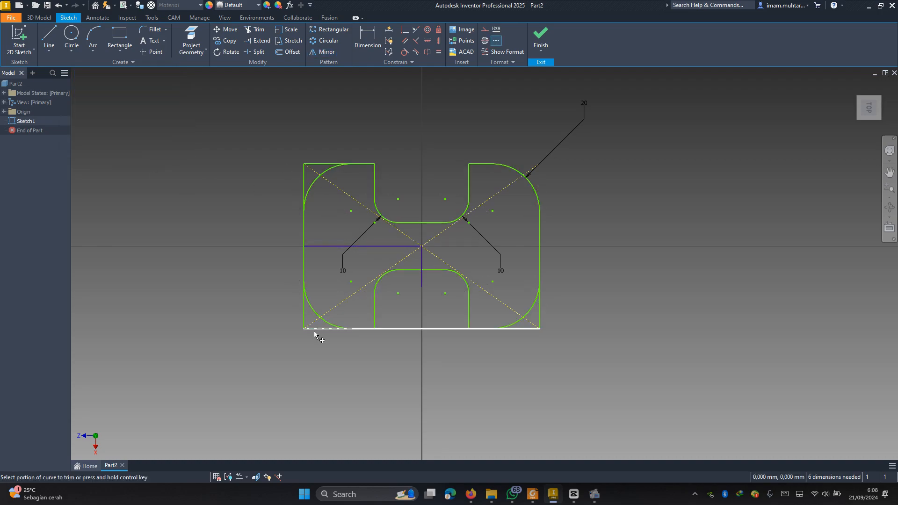
click(313, 329)
click(304, 321)
click(528, 330)
click(540, 321)
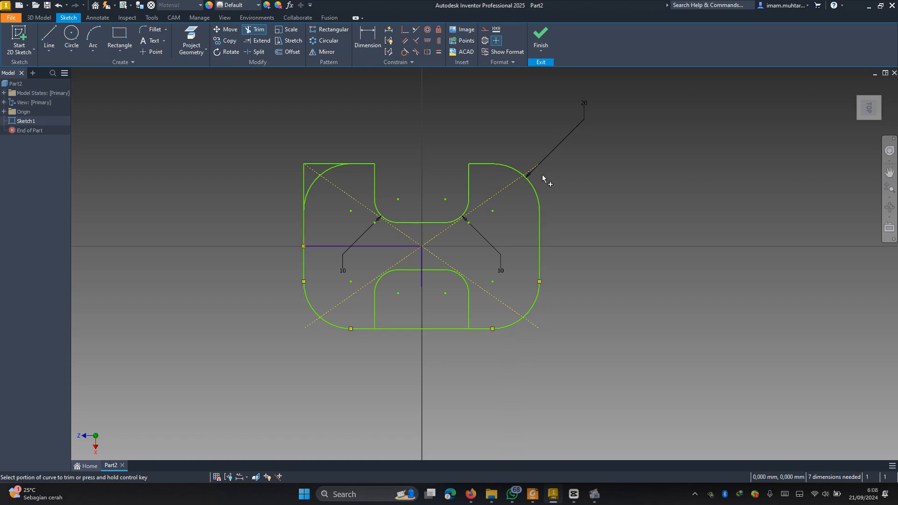
click(310, 164)
click(304, 177)
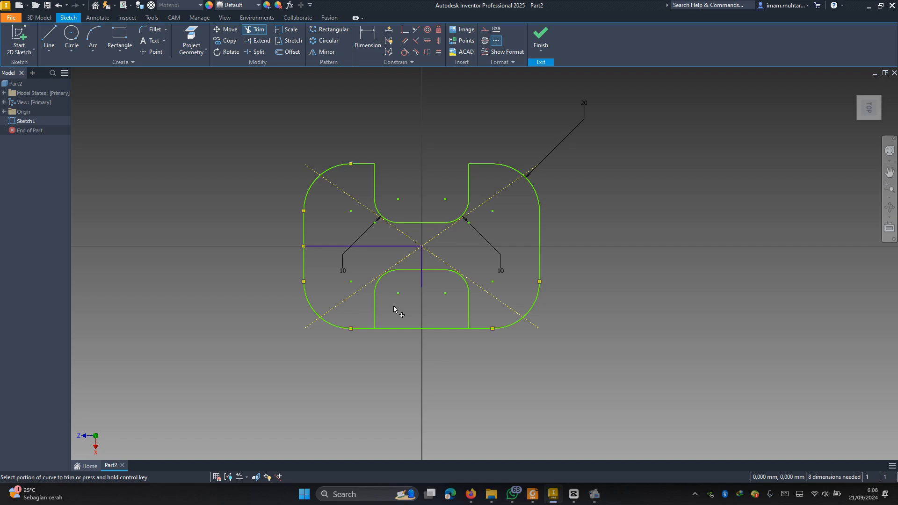
click(403, 329)
key(Escape)
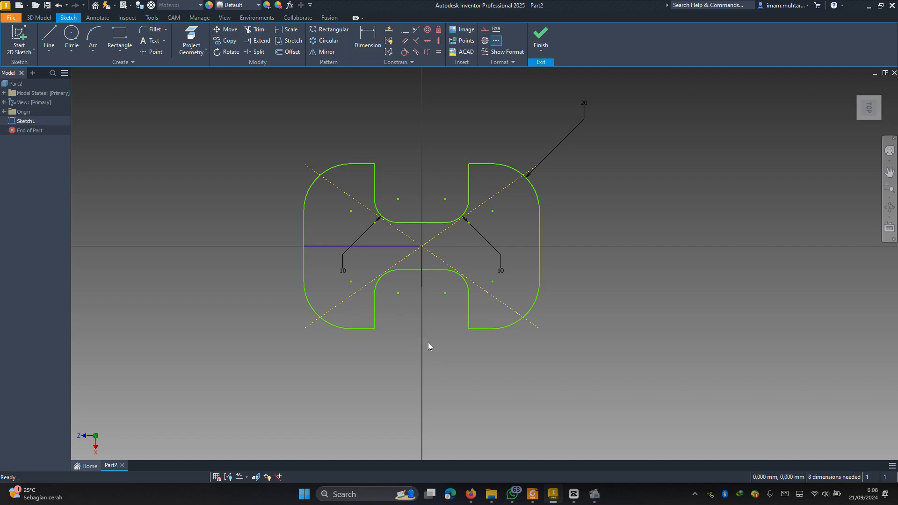
- Delete the vertical and horizontal centre lines used as mirror axes
click(363, 247)
click(425, 260)
key(Delete)
click(372, 246)
key(Delete)
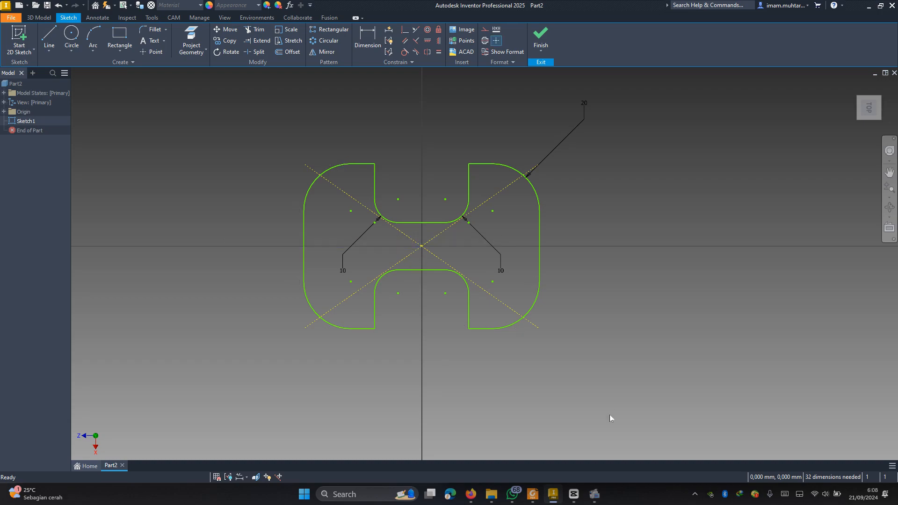
- Check the I Block drawing in the PDF reader, return to Inventor and set the profile's extrusion to 25 mm with a 5 degree taper
click(531, 496)
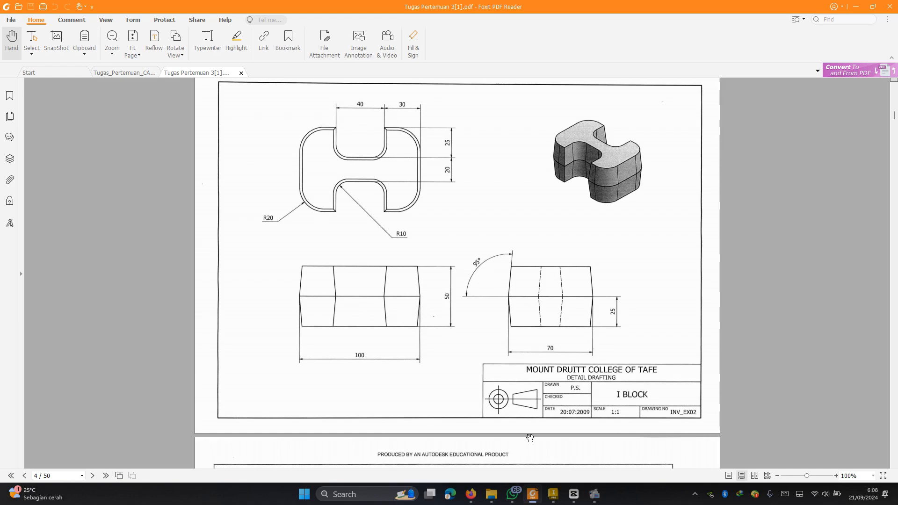
click(553, 495)
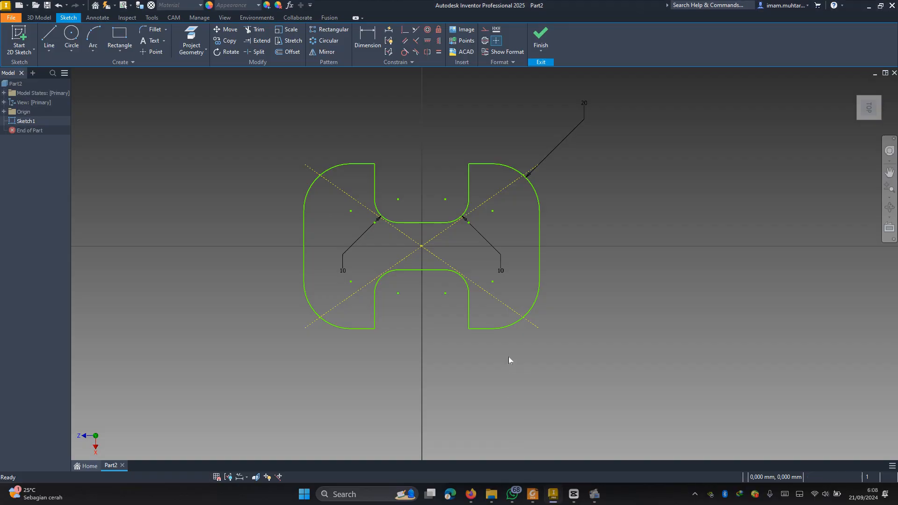
key(e)
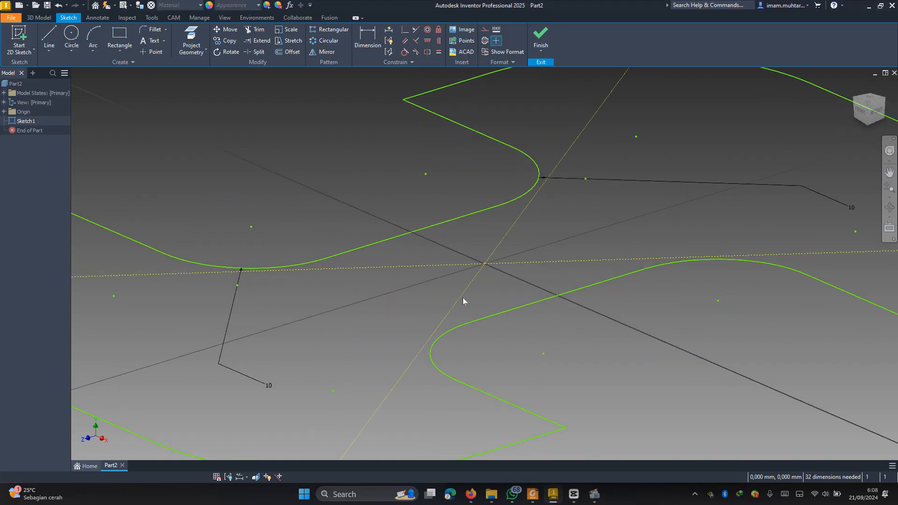
scroll(481, 279, down, 8)
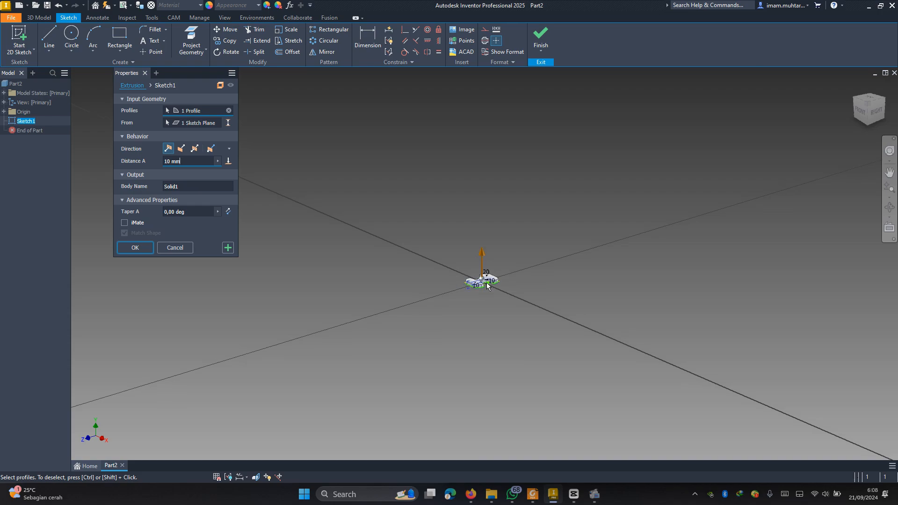
scroll(486, 283, up, 8)
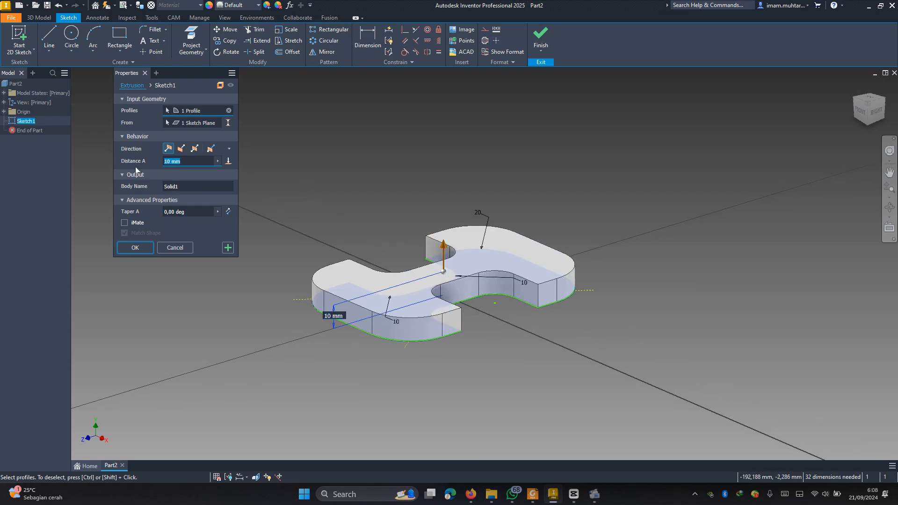
text(25)
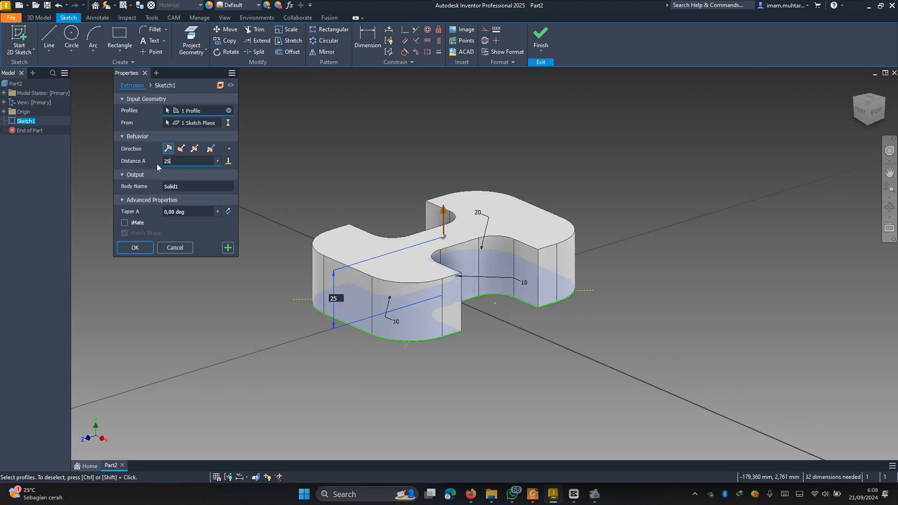
click(165, 212)
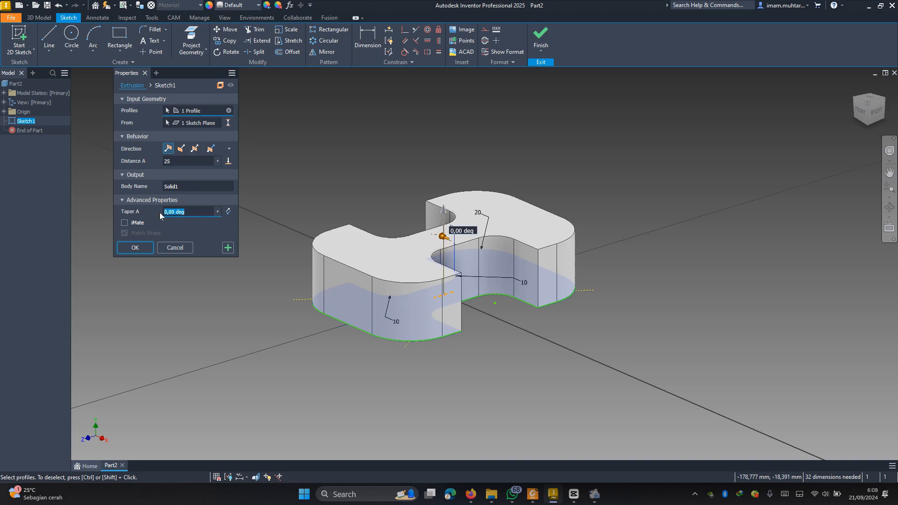
text(5)
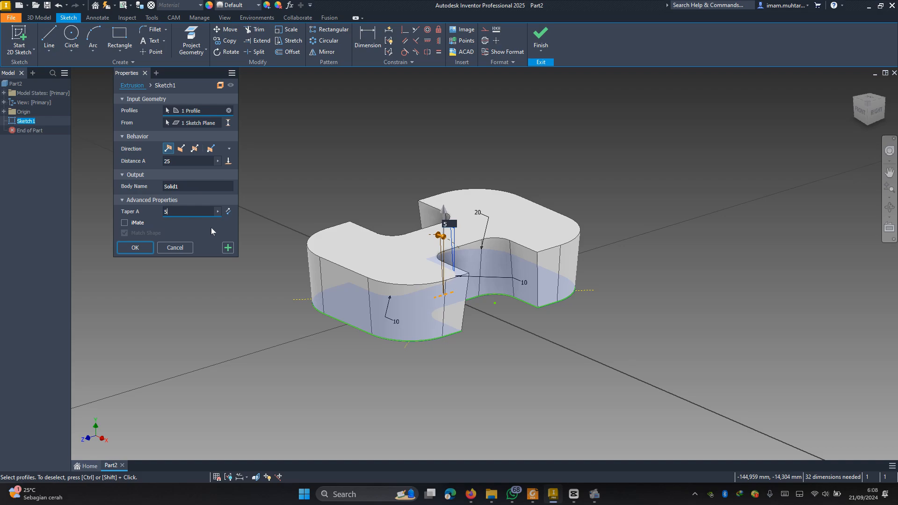
click(169, 162)
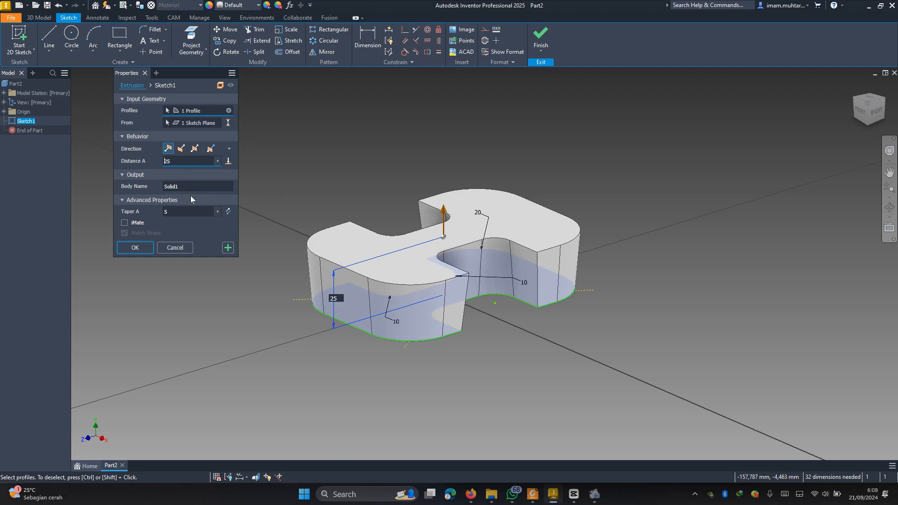
text(-)
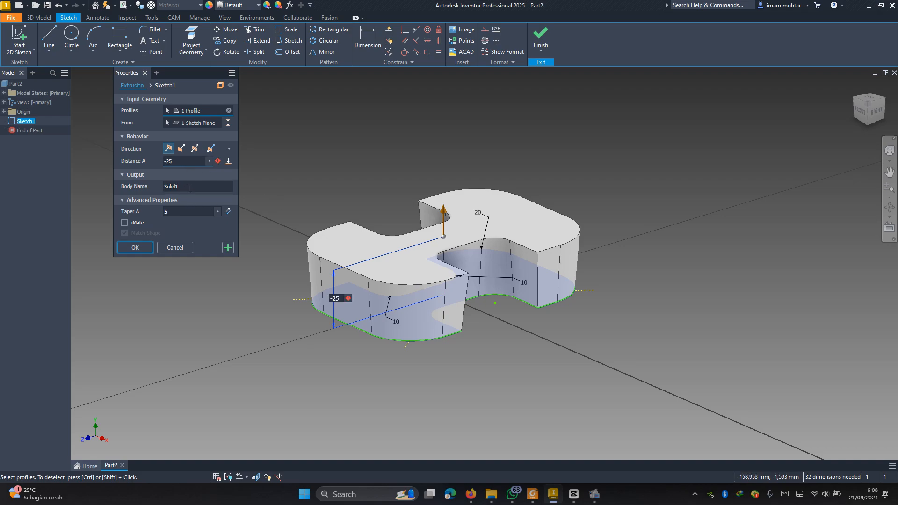
click(178, 212)
click(180, 161)
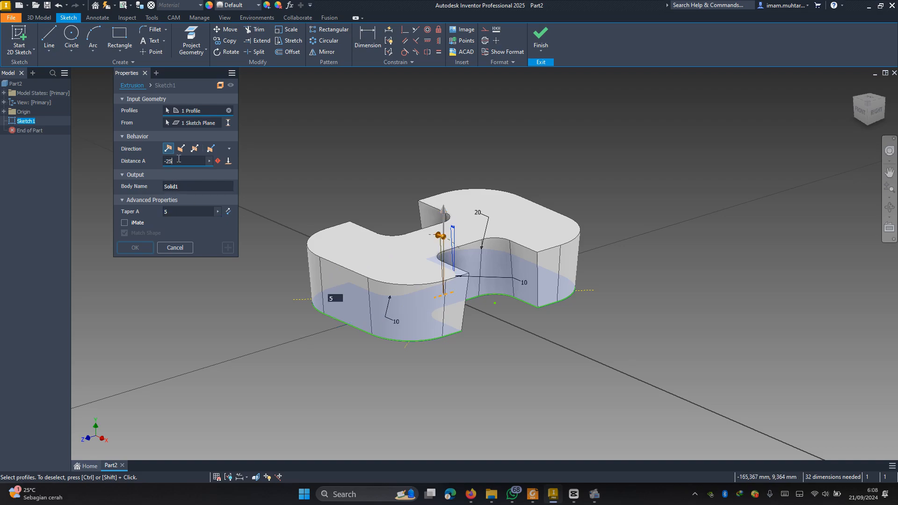
text(25)
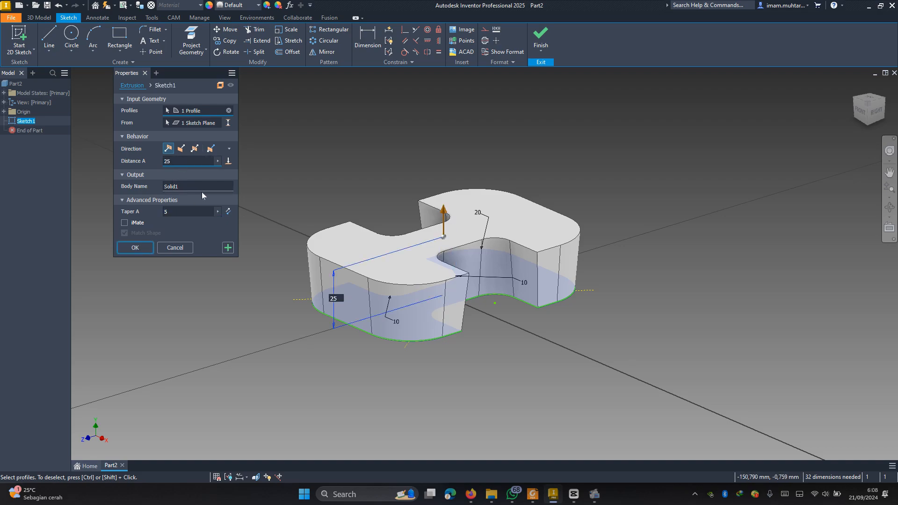
- Complete the 25 mm extrusion with its 5 degree taper and create a work plane at 0 mm offset on its top face
click(178, 212)
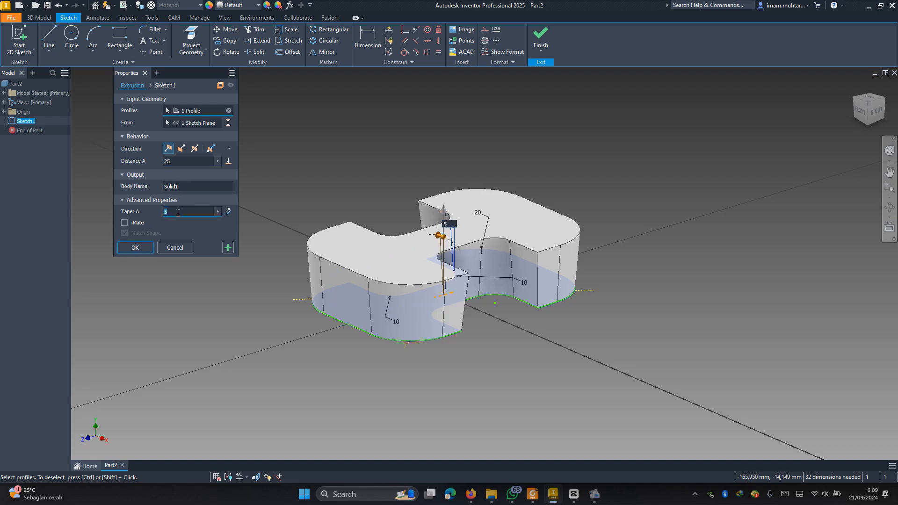
click(142, 246)
key(])
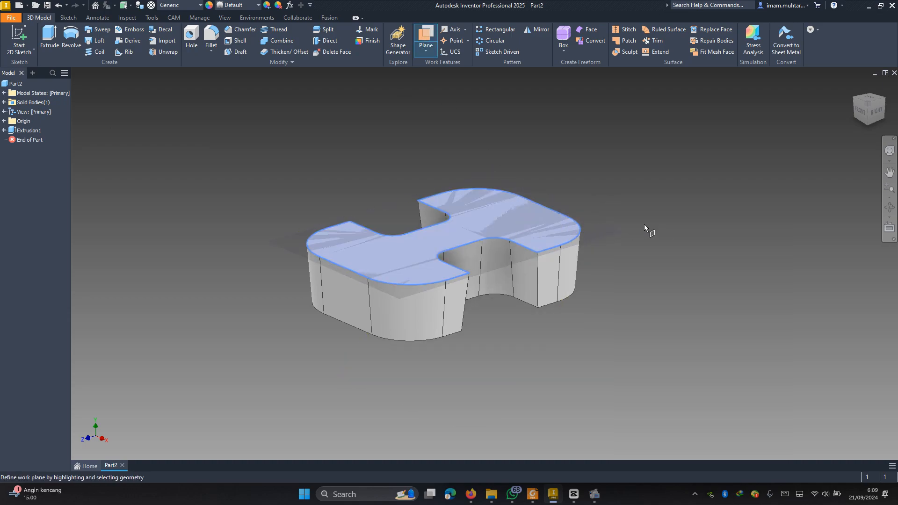
drag(616, 225, 618, 195)
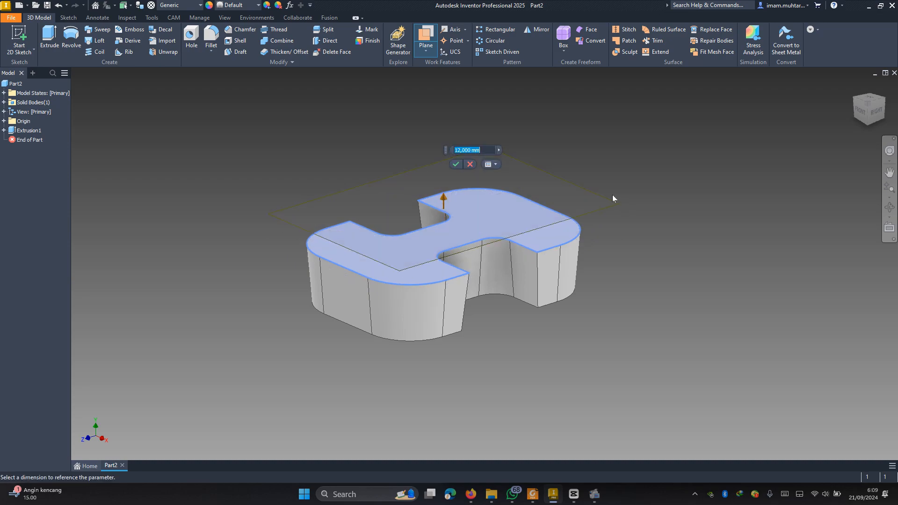
text(0)
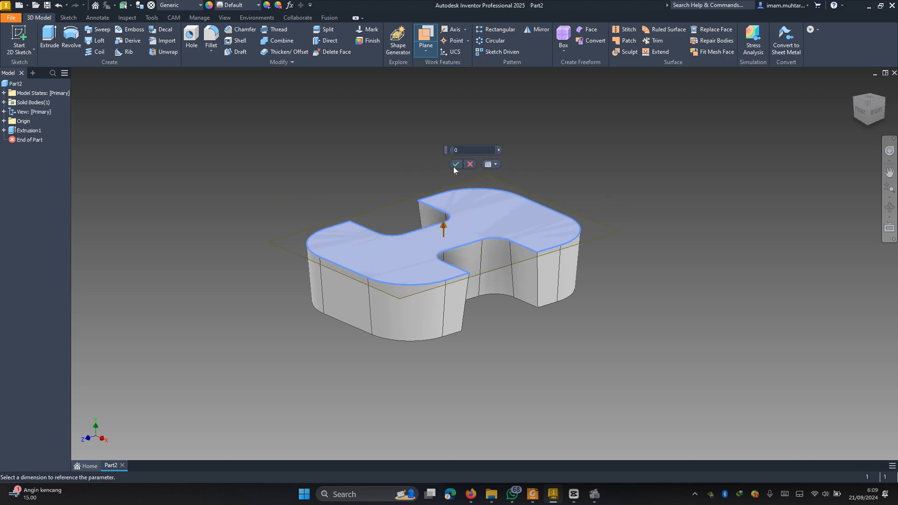
click(455, 165)
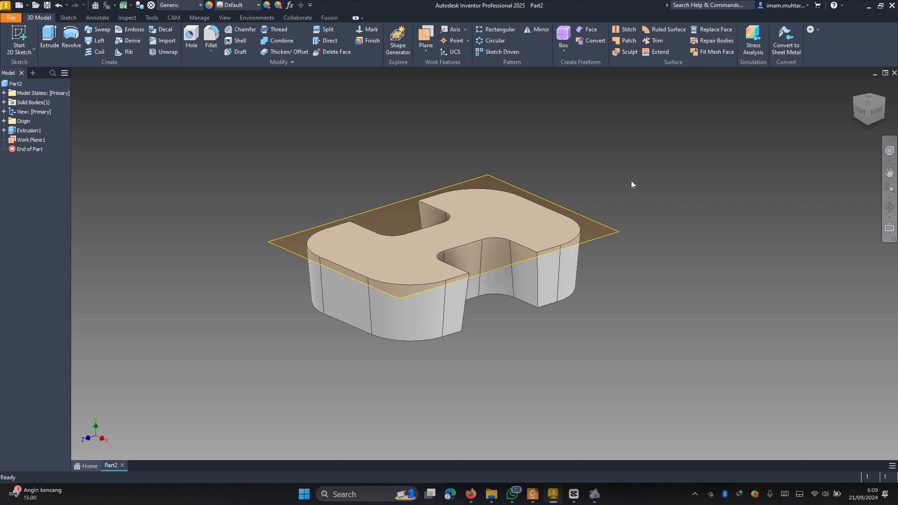
- Mirror the tapered extrusion about the work plane on its top face and hide that work plane
click(535, 29)
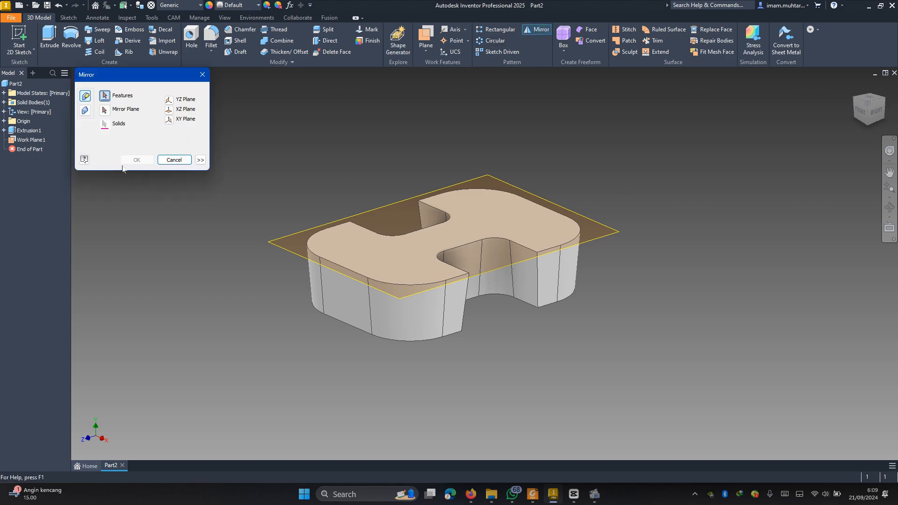
click(352, 307)
click(104, 111)
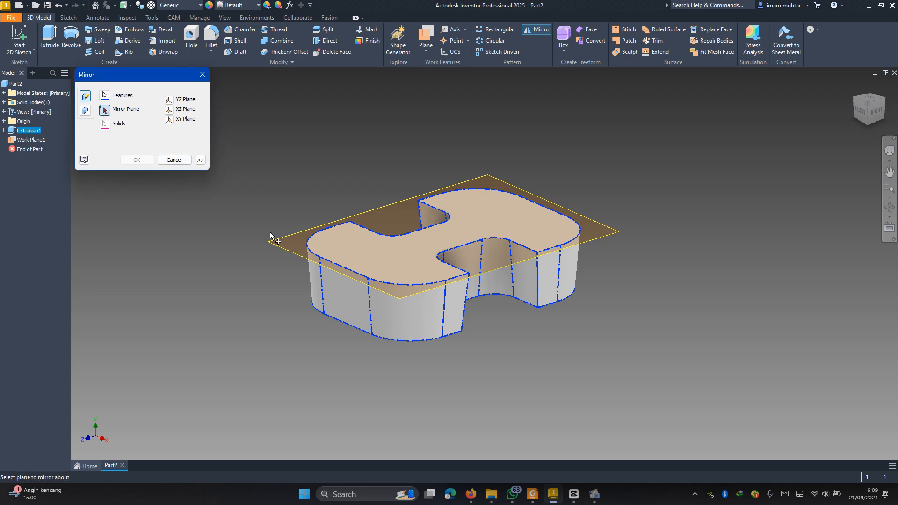
click(294, 253)
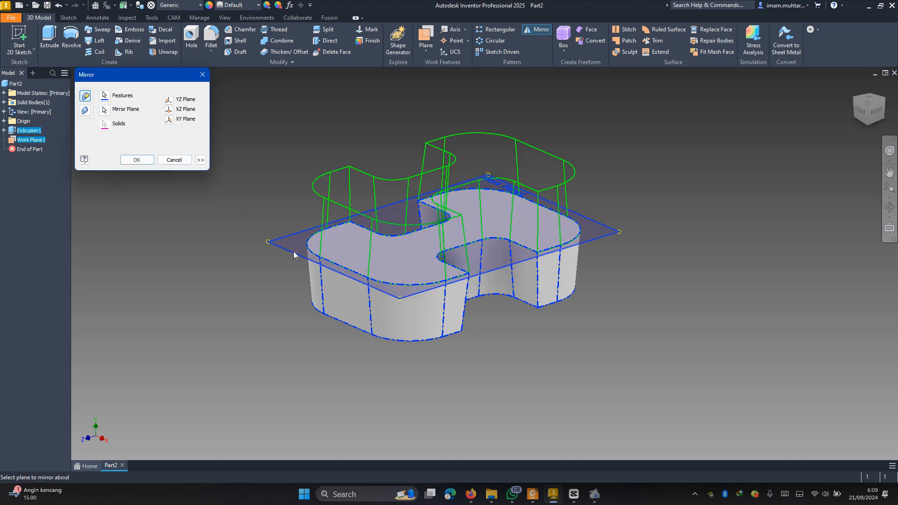
click(139, 159)
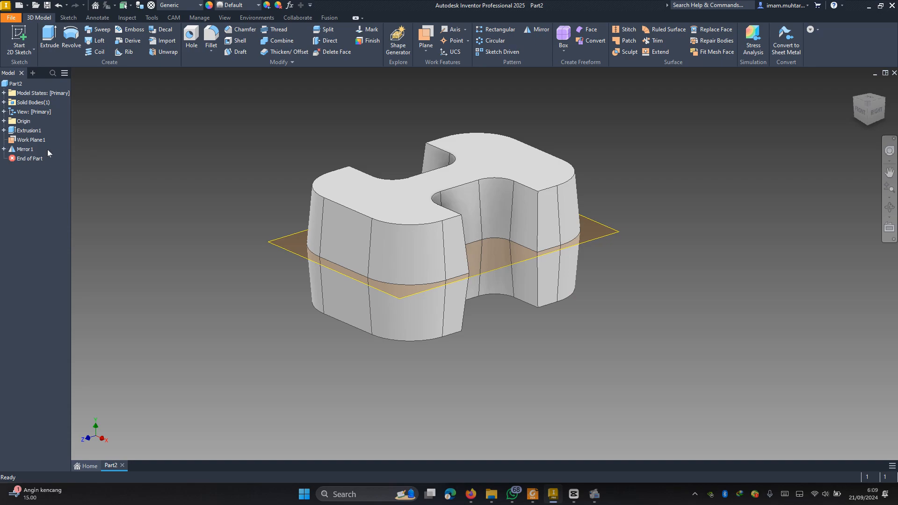
right_click(30, 139)
click(49, 223)
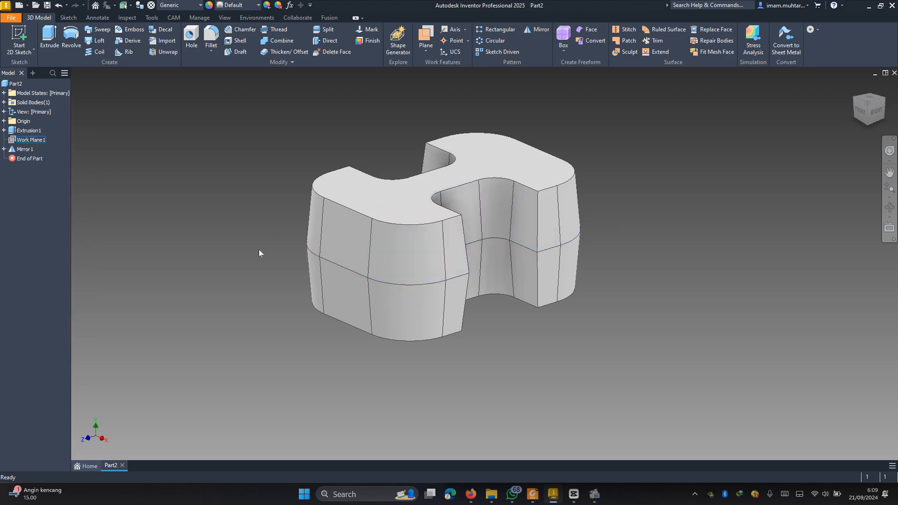
- Inspect the mirrored block from several sides and compare it with the I Block drawing in Foxit PDF Reader, returning to Inventor
shift+middle_drag(323, 264, 545, 317)
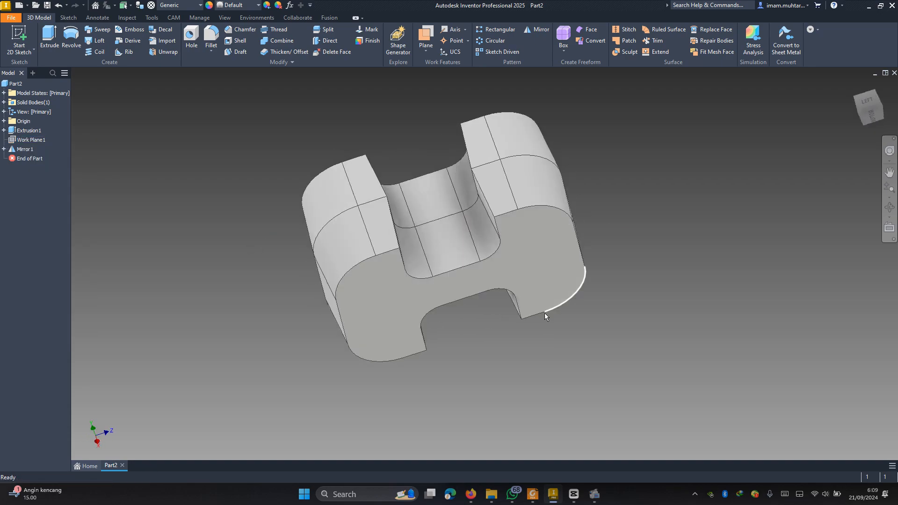
shift+middle_drag(501, 293, 543, 398)
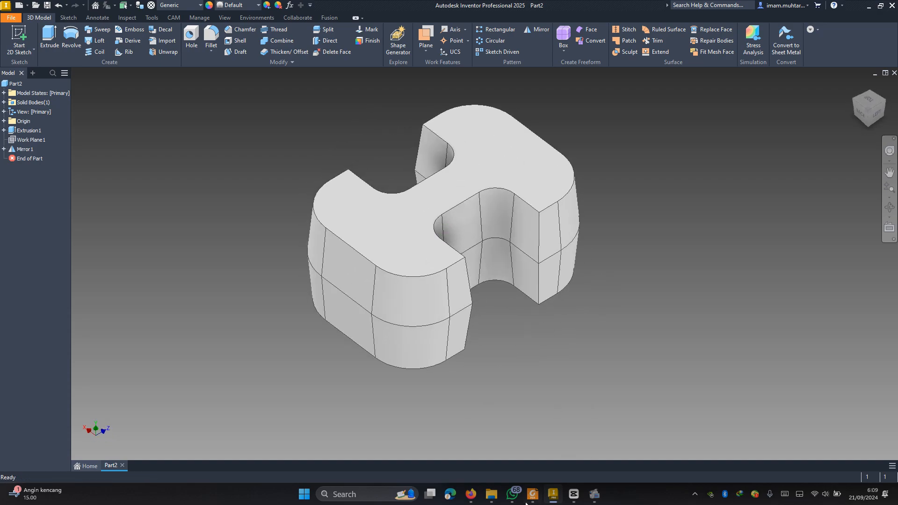
click(532, 494)
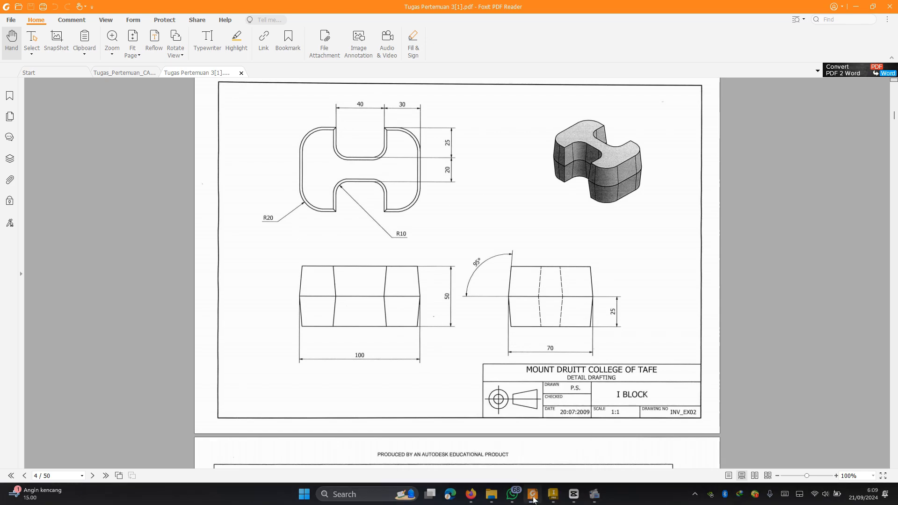
click(553, 494)
shift+middle_drag(526, 320, 548, 321)
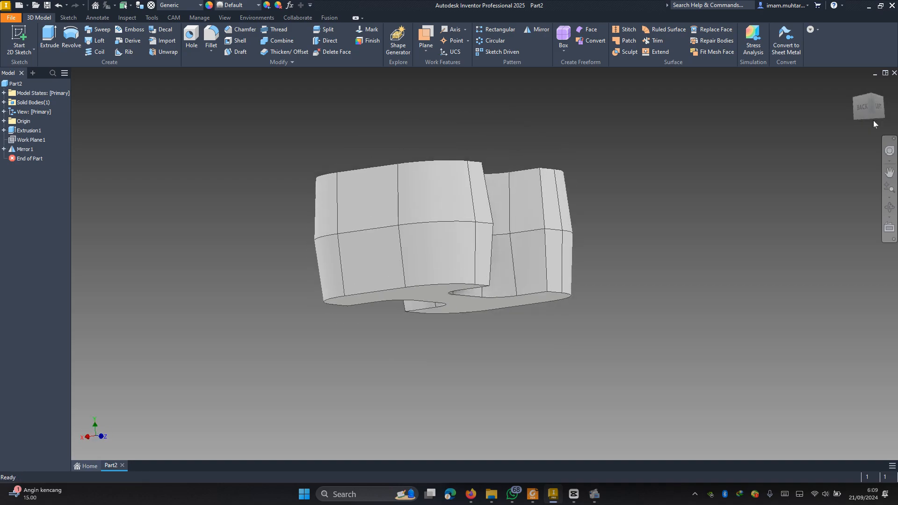
click(876, 100)
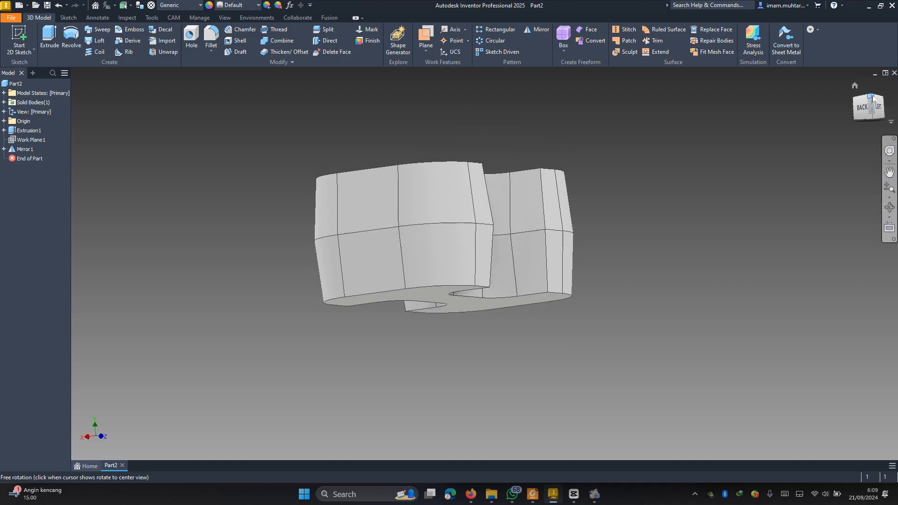